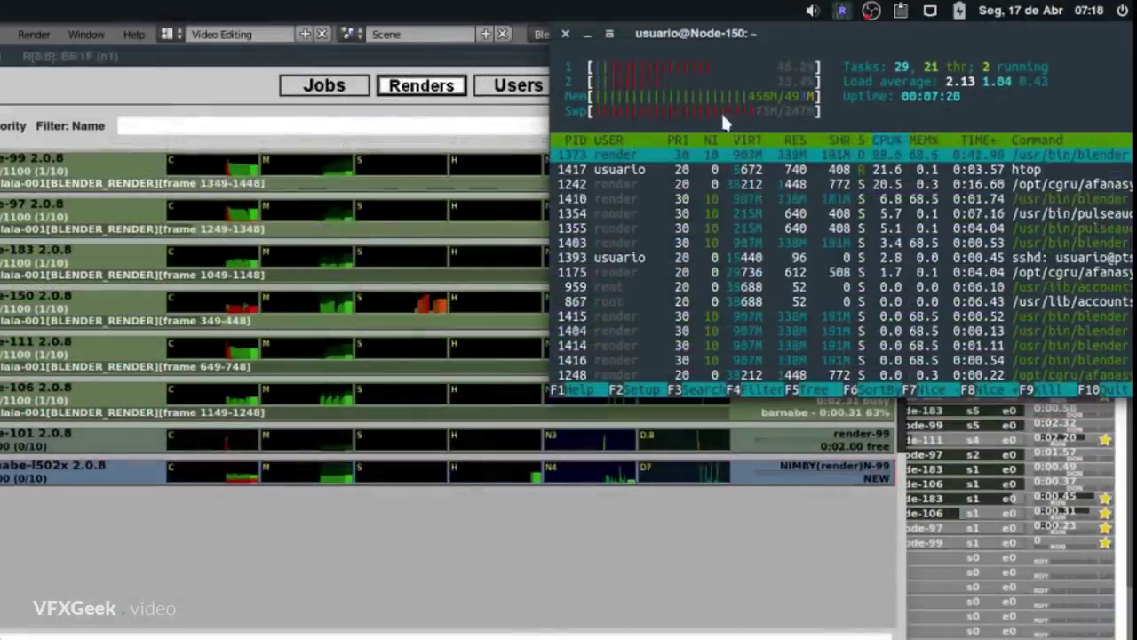
- Open the frame task window of the BLENDER_RENDER job in the render farm manager
double_click(387, 311)
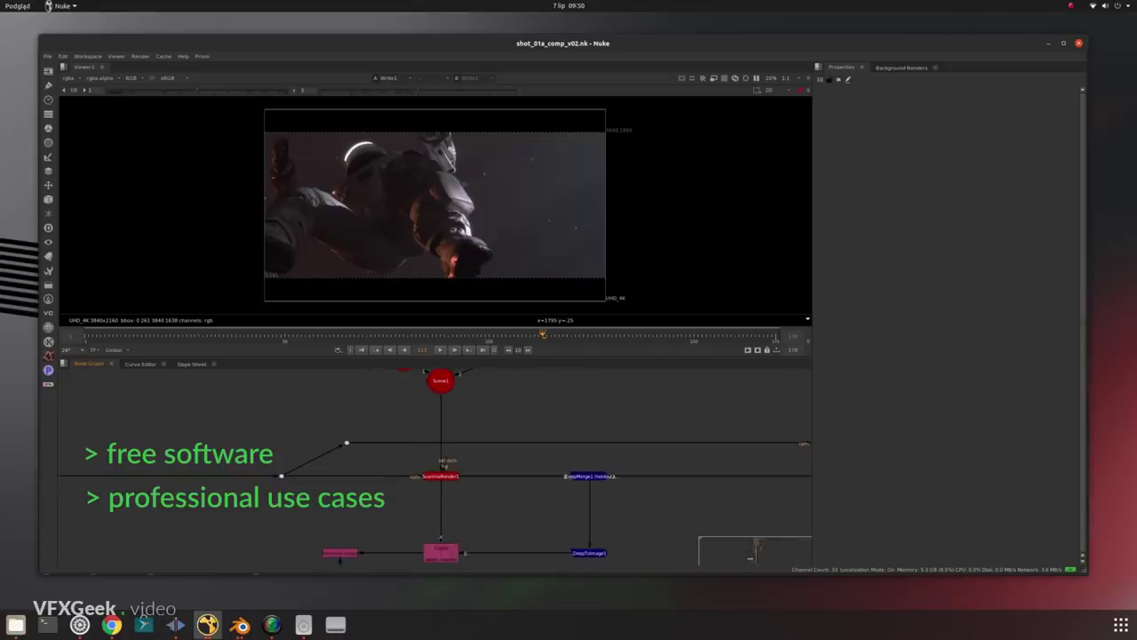
- Zoom the Nuke Viewer in on the astronaut render
scroll(406, 221, up, 3)
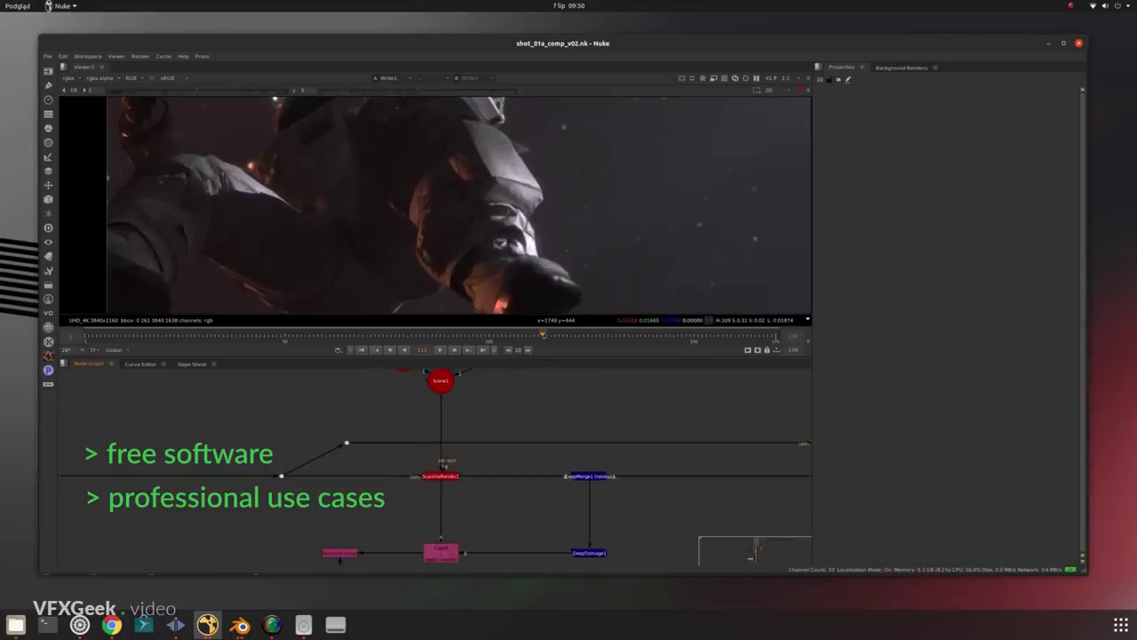
- Raise the second Blender window, zoom into its compositing nodes, then return to Nuke
click(239, 625)
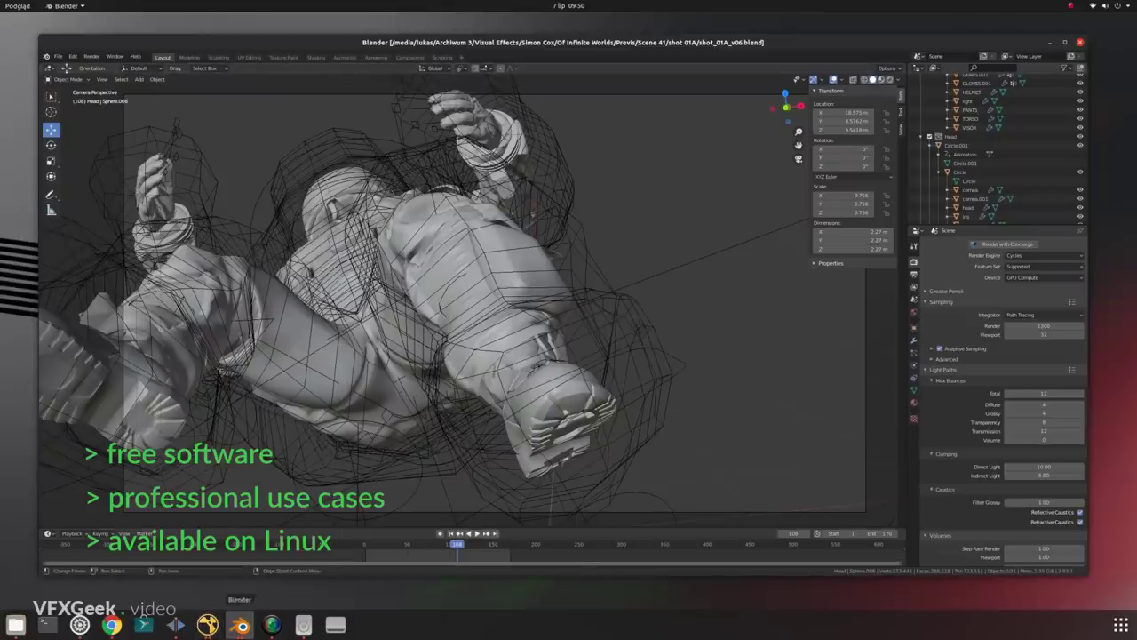
click(239, 624)
click(295, 551)
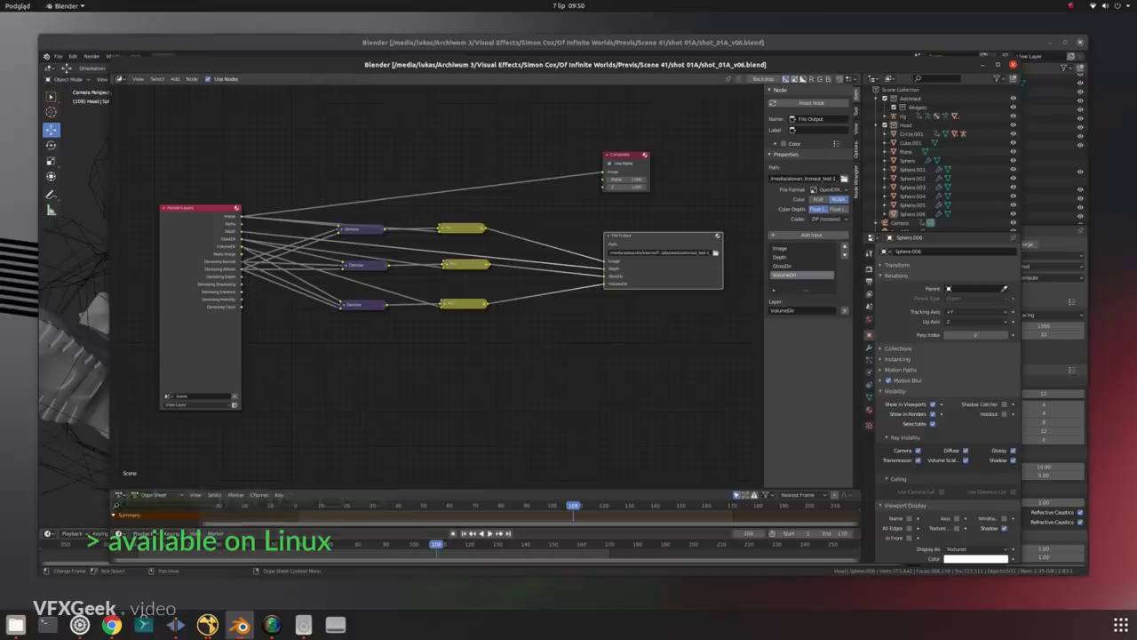
scroll(116, 263, up, 3)
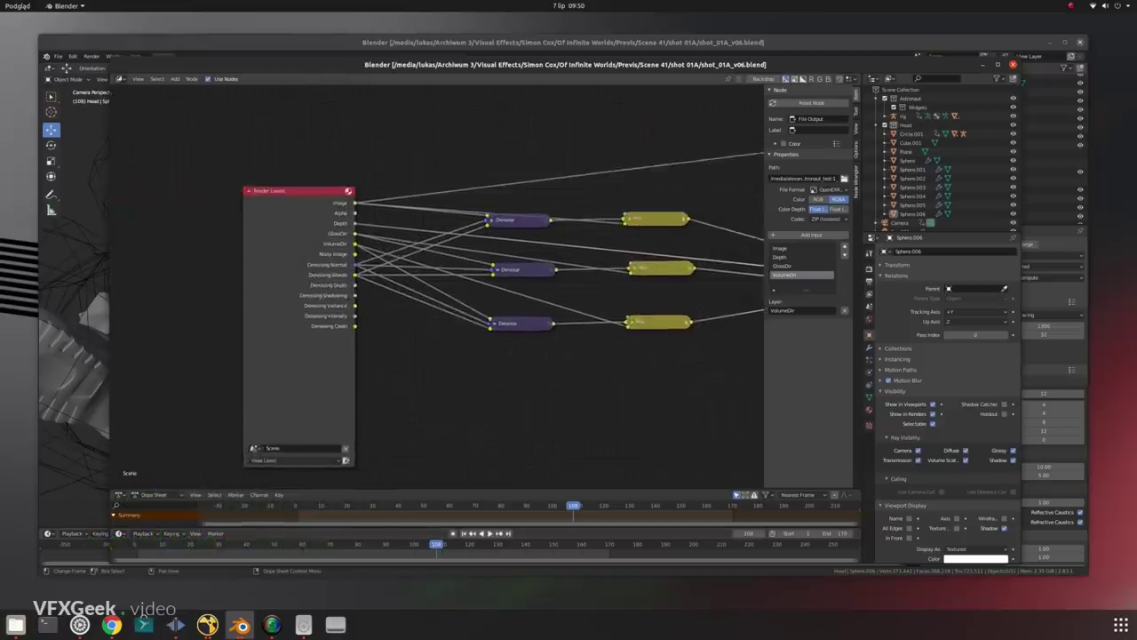
click(207, 624)
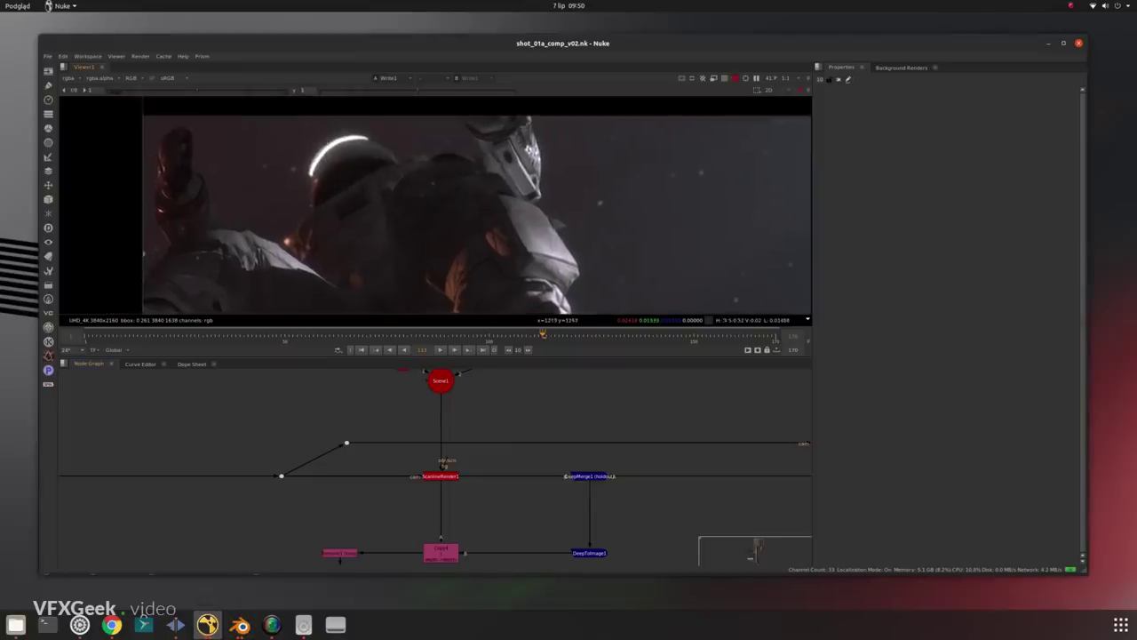
- Zoom in and back out on the astronaut shot, then frame all nodes in the Node Graph
scroll(533, 205, up, 5)
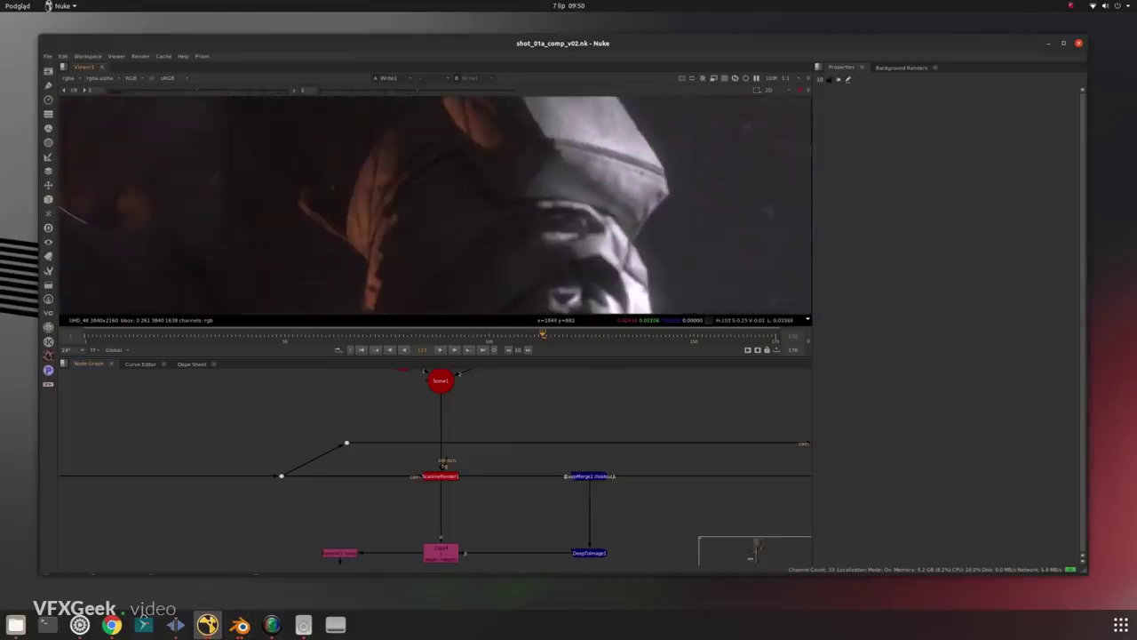
scroll(436, 204, down, 2)
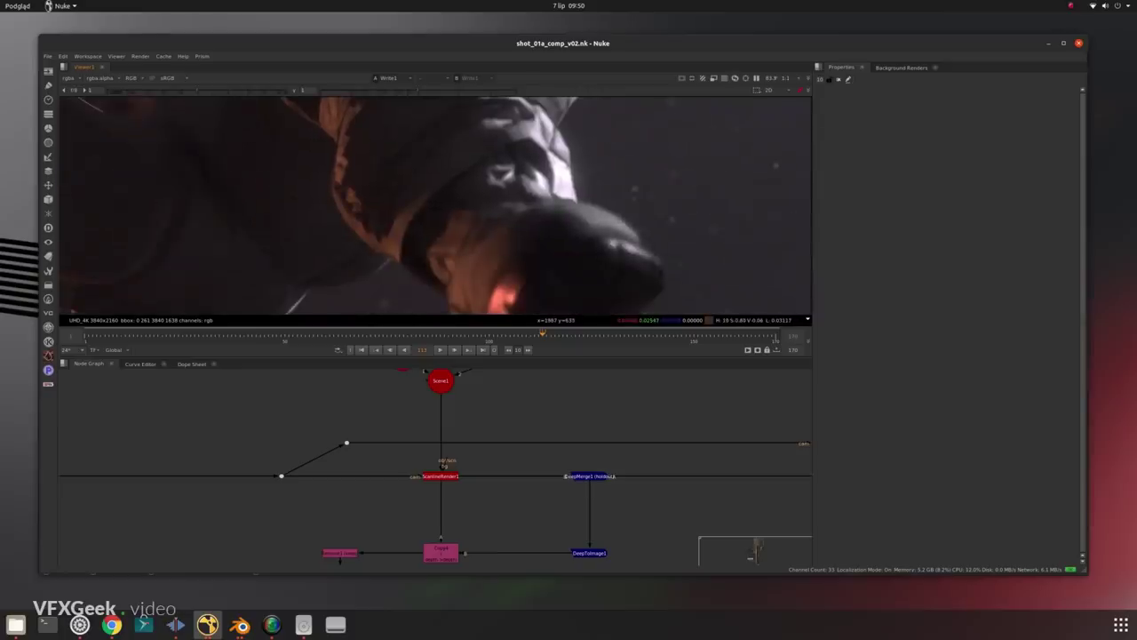
key(f)
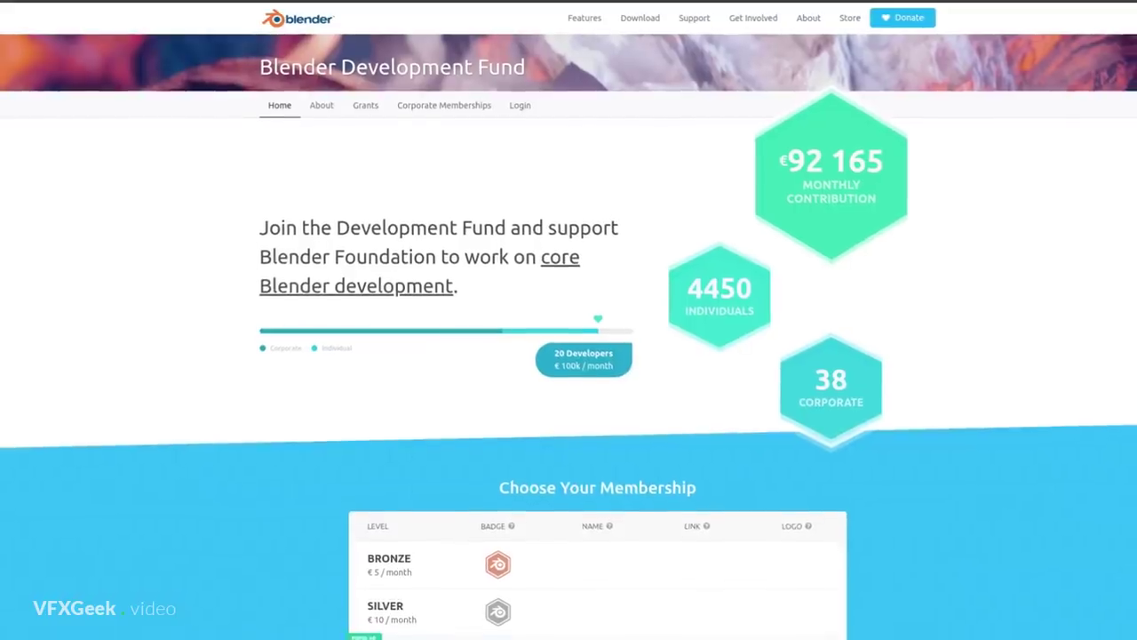
- Scroll the Development Fund page down to the Choose Your Membership table
scroll(569, 356, down, 7)
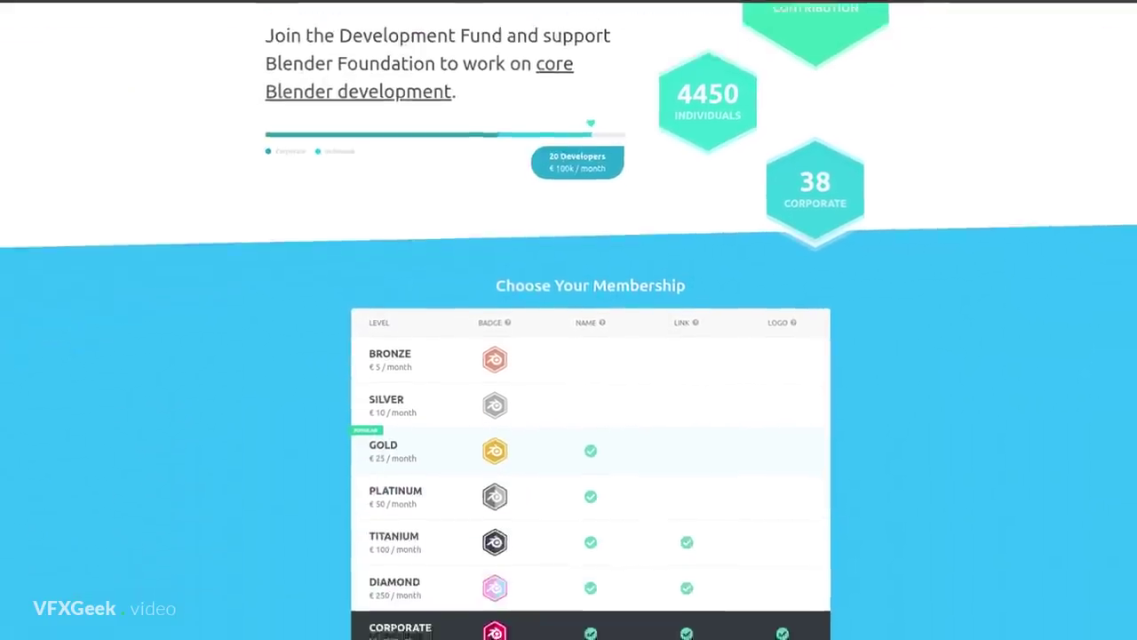
scroll(569, 355, down, 3)
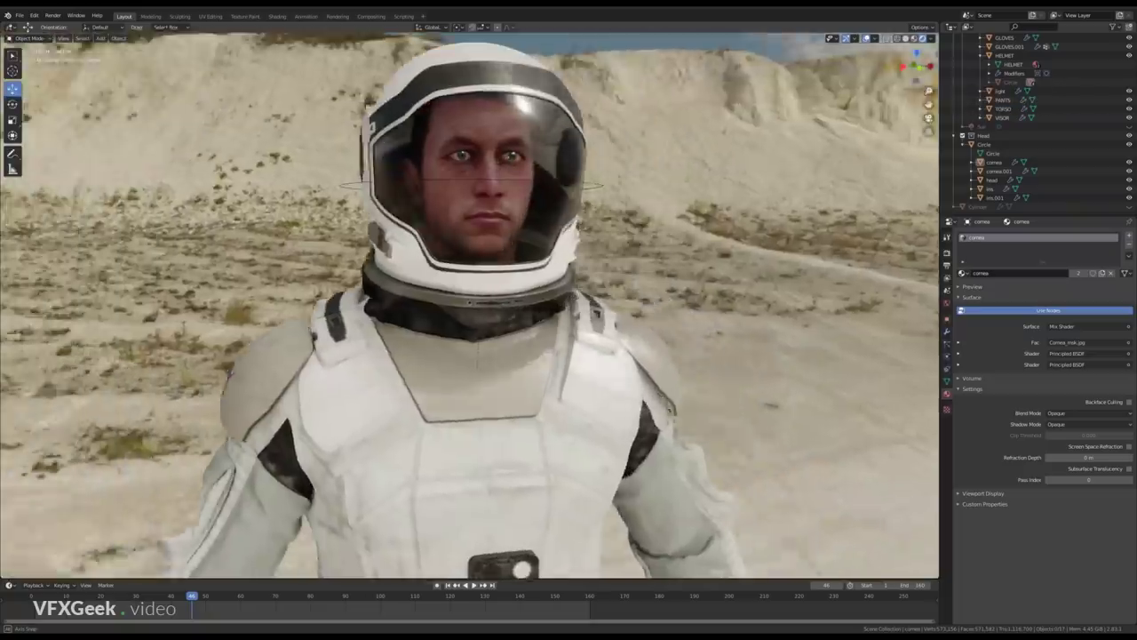
- Orbit the viewport around the helmeted astronaut in the desert scene
middle_drag(534, 311, 249, 290)
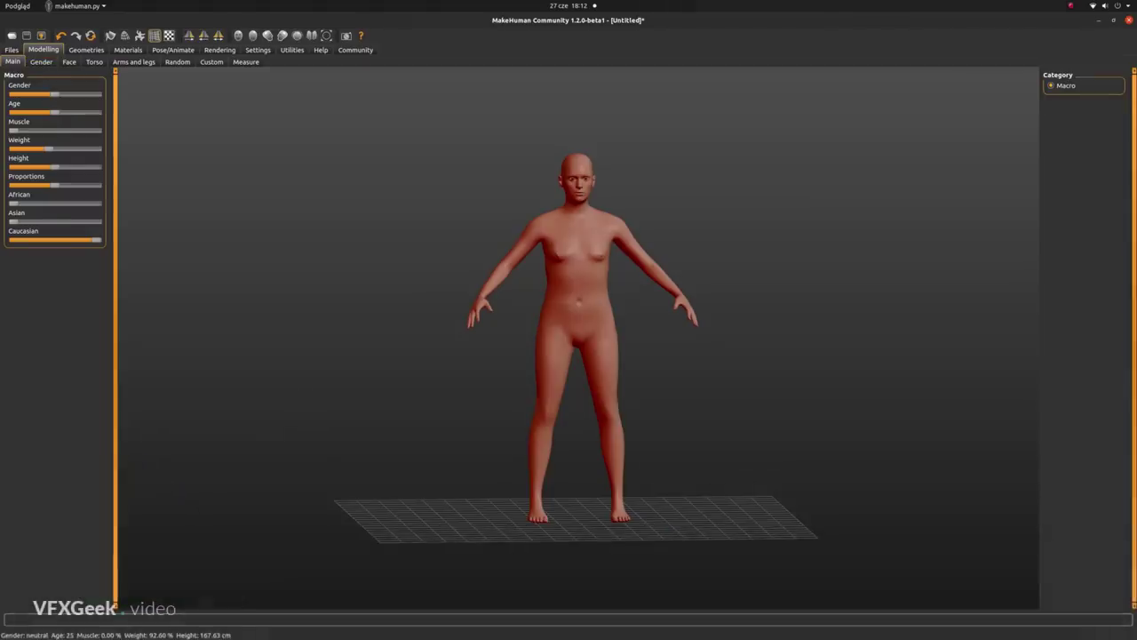
- Browse the gender, face, clothing, hair and skeleton options for the figure
click(41, 61)
click(68, 61)
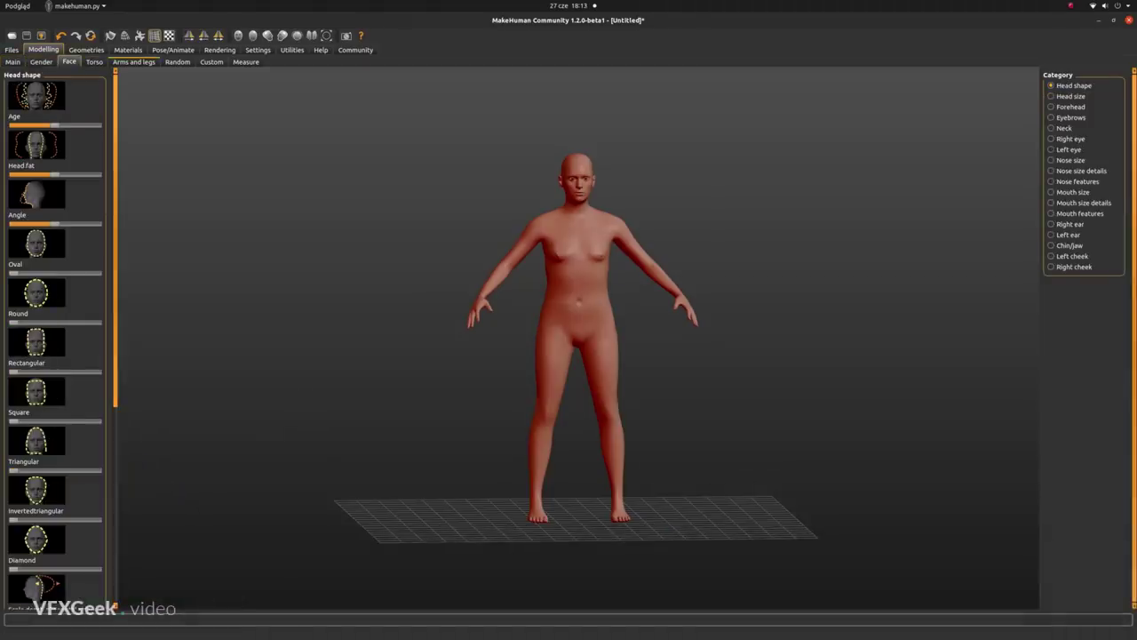
click(86, 50)
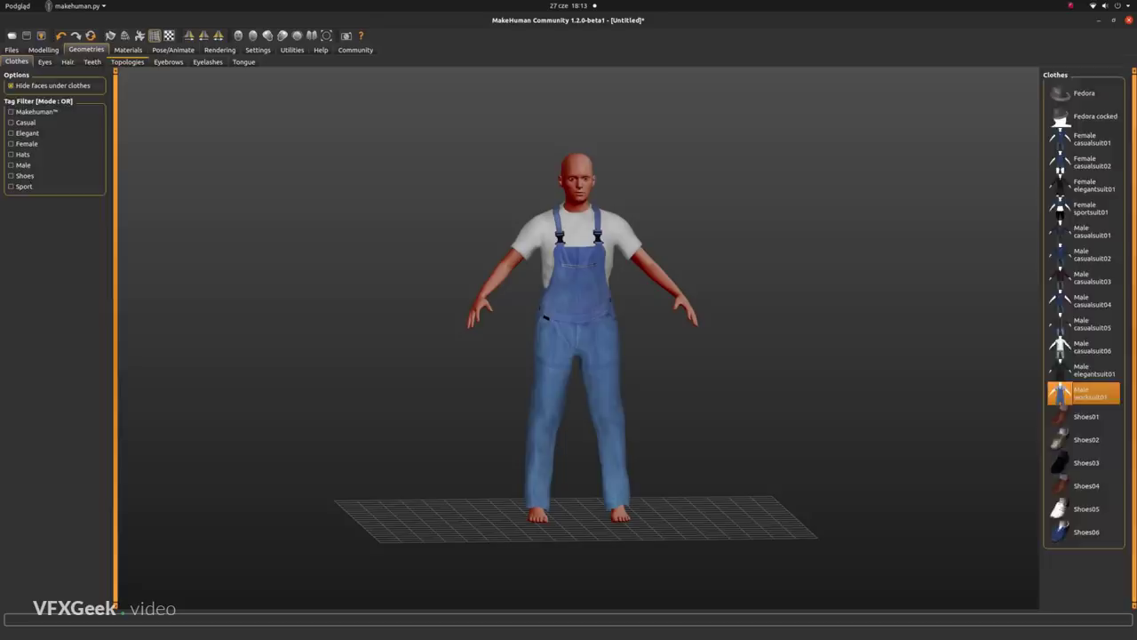
click(68, 61)
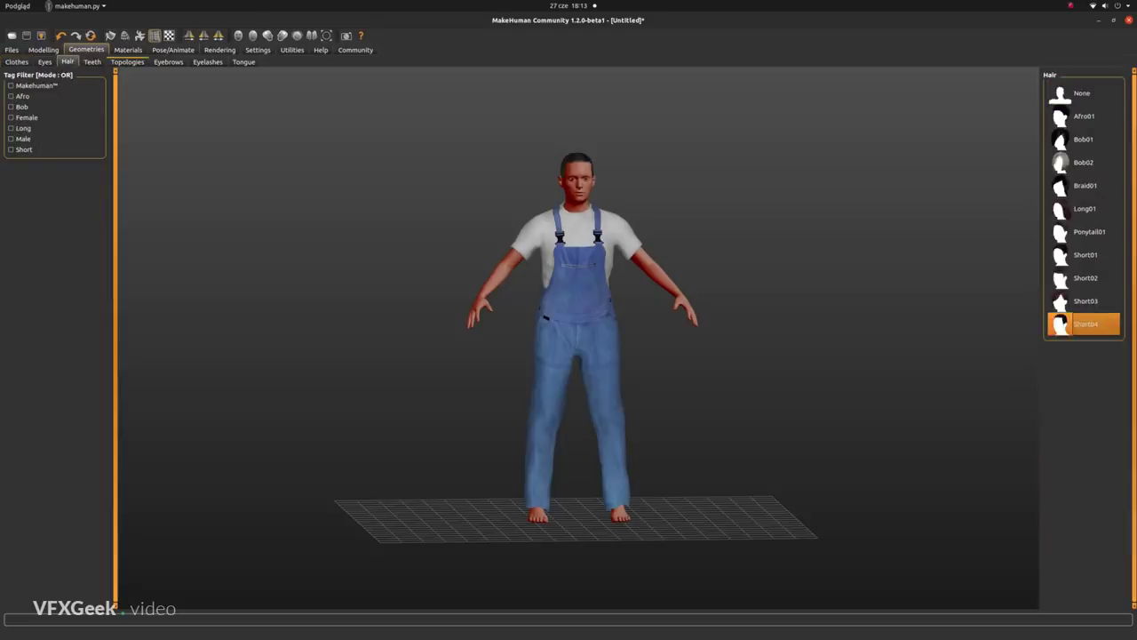
click(173, 50)
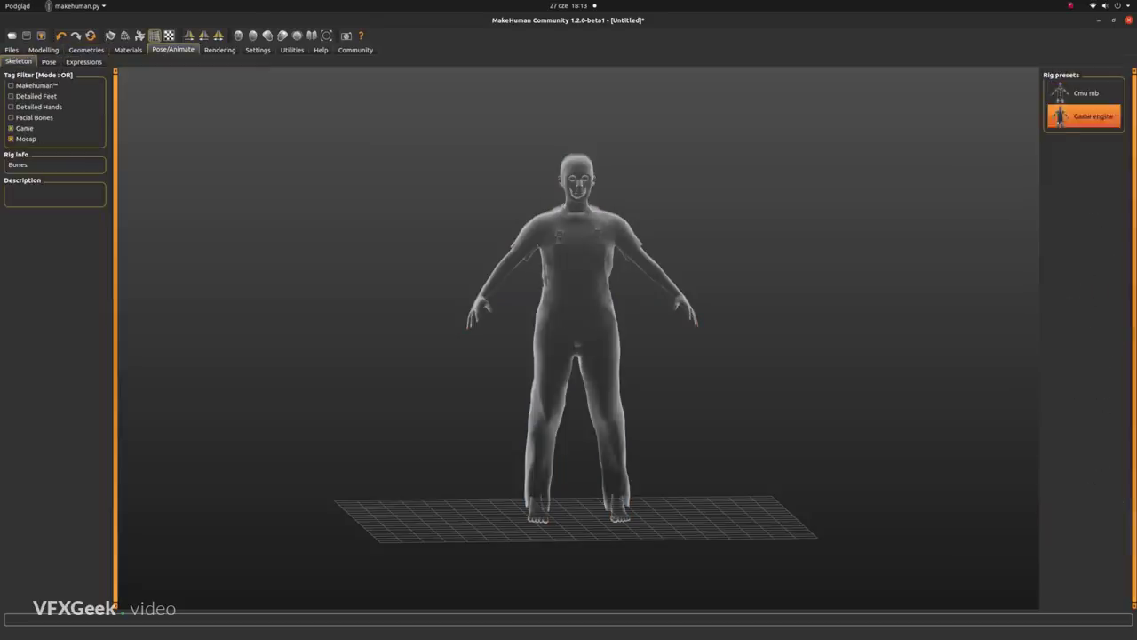
- Apply the Fight04 pose, view it from above, and bring up FBX export settings
click(49, 62)
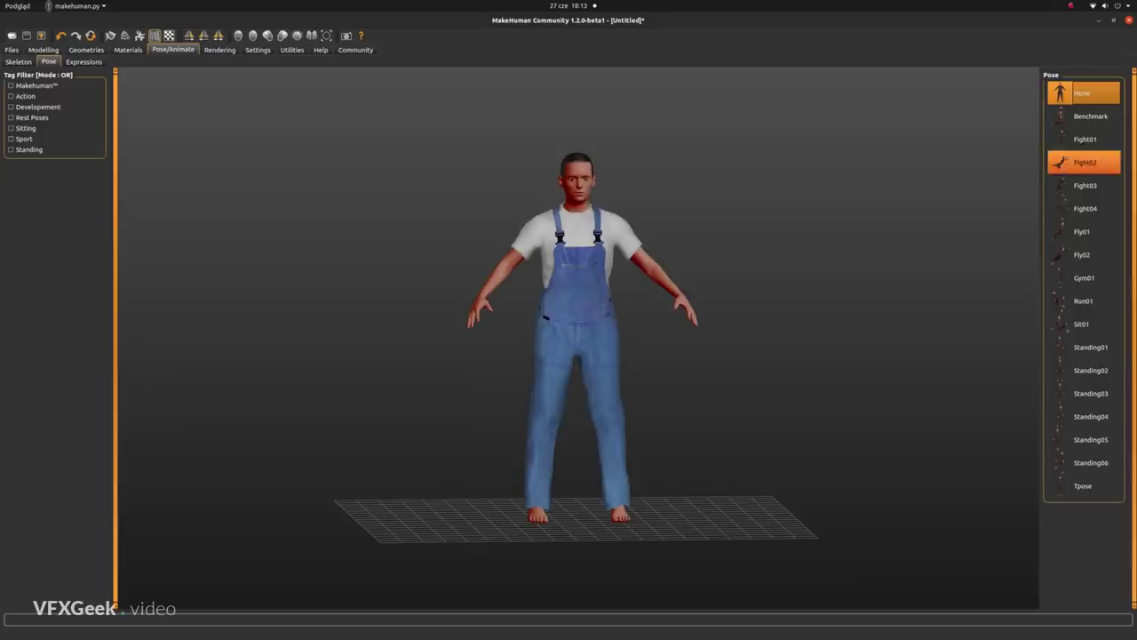
drag(578, 355, 942, 391)
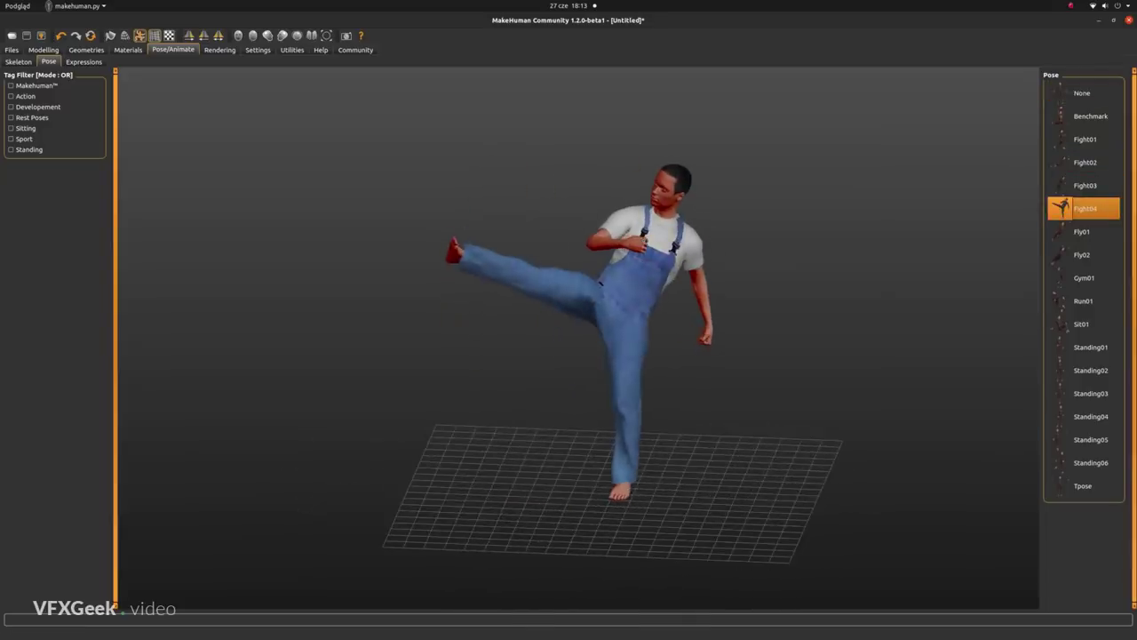
key(ctrl+e)
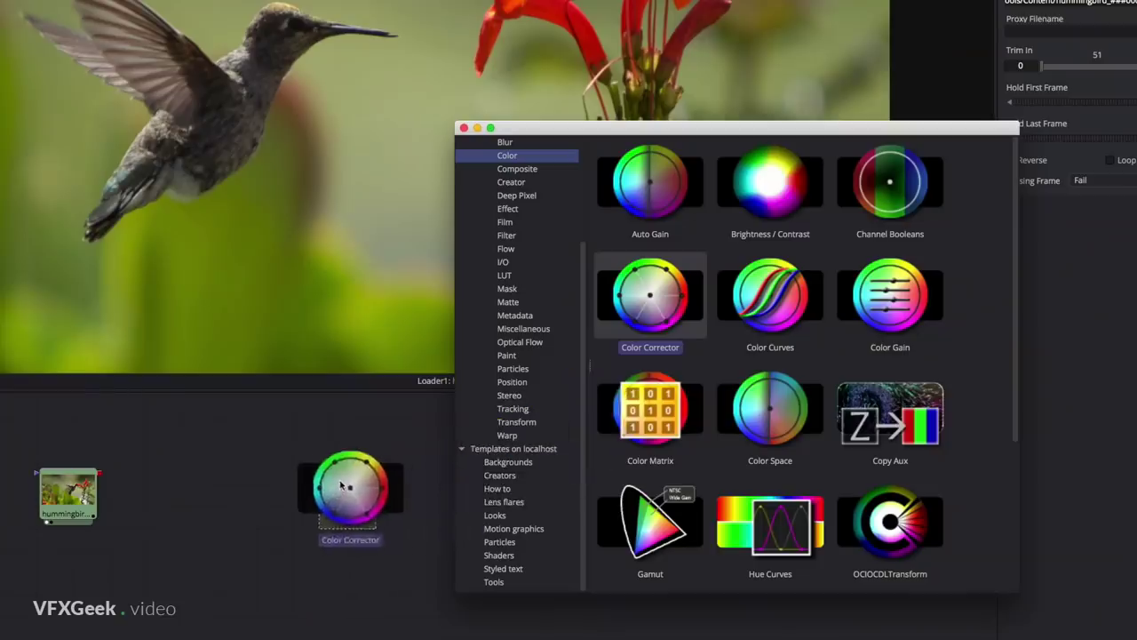
- Add a Color Corrector, an Ultra Keyer for the blue screen, and a Merge with the mountains
drag(356, 477, 239, 480)
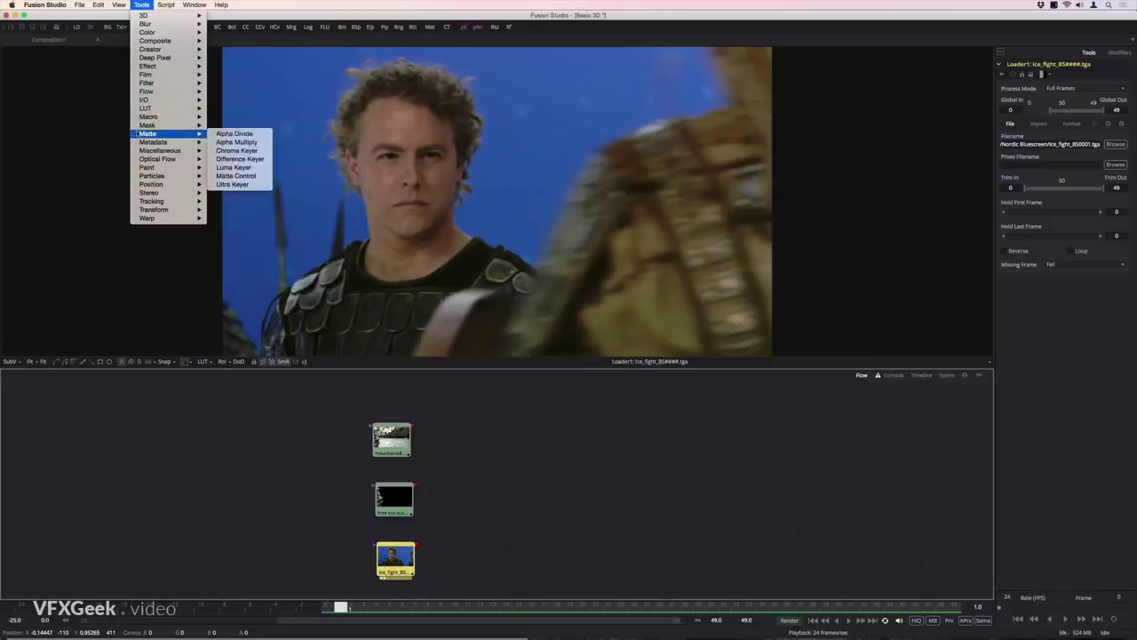
click(229, 184)
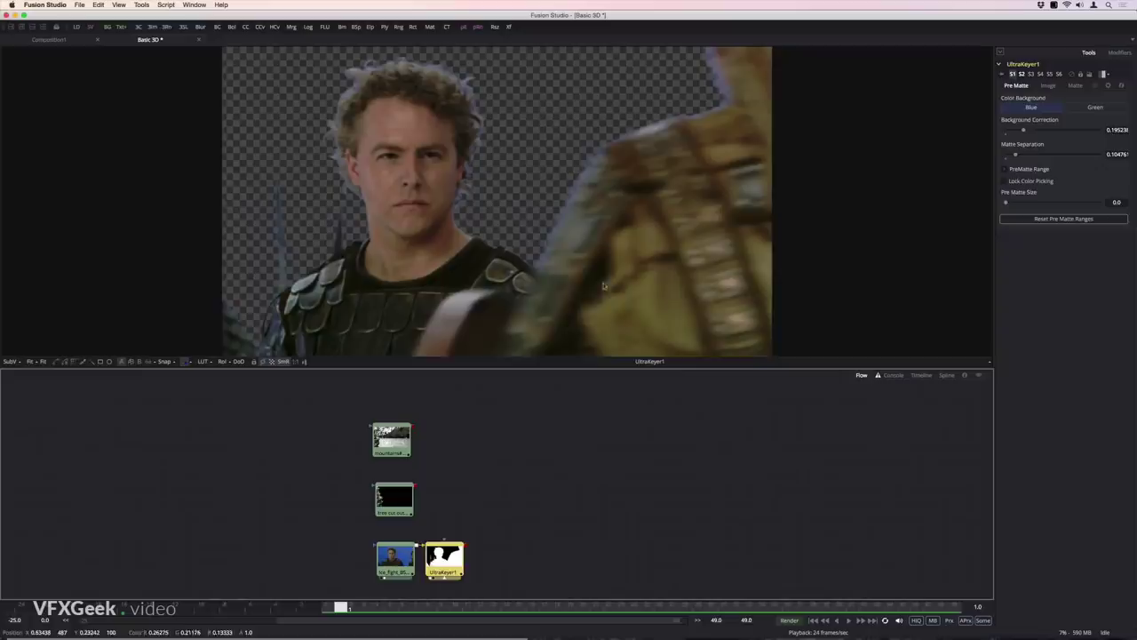
click(1049, 85)
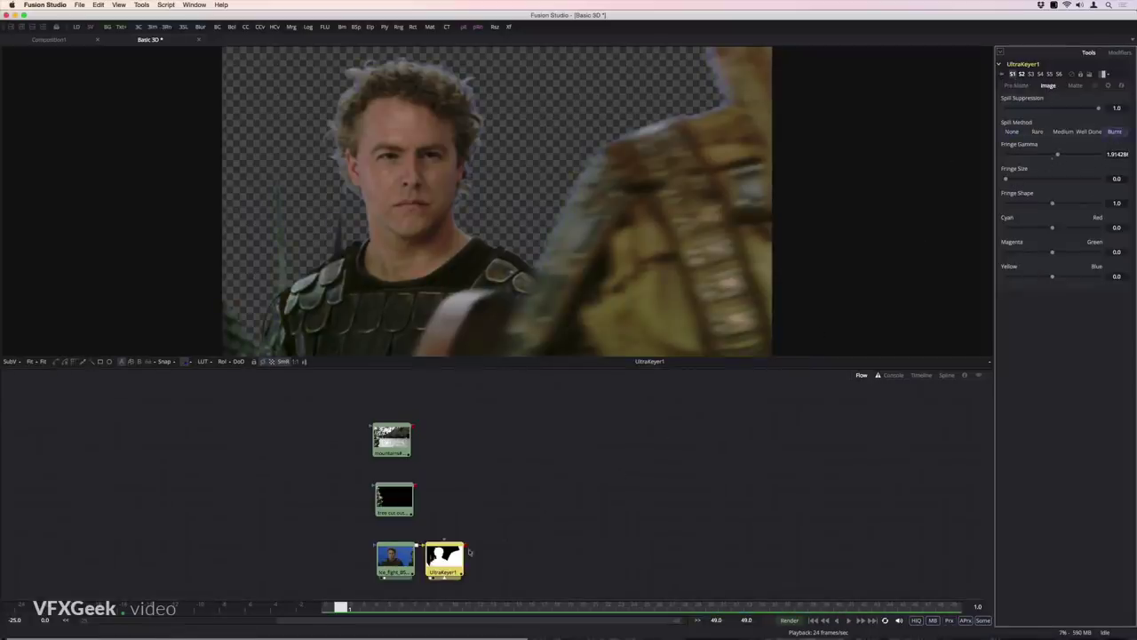
click(291, 27)
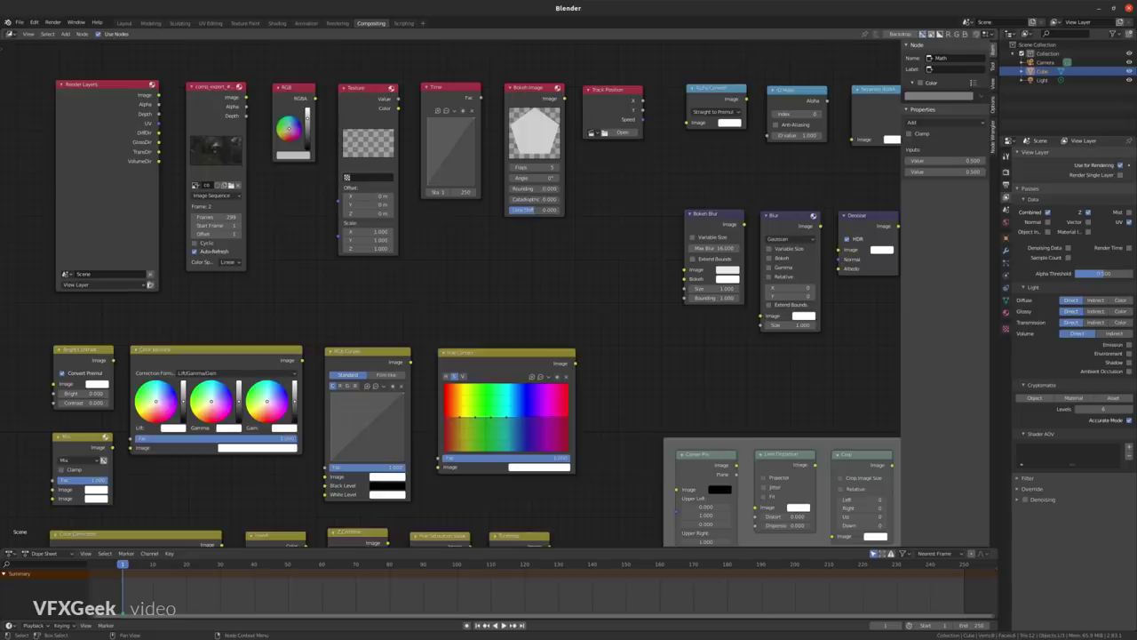
scroll(450, 294, up, 1)
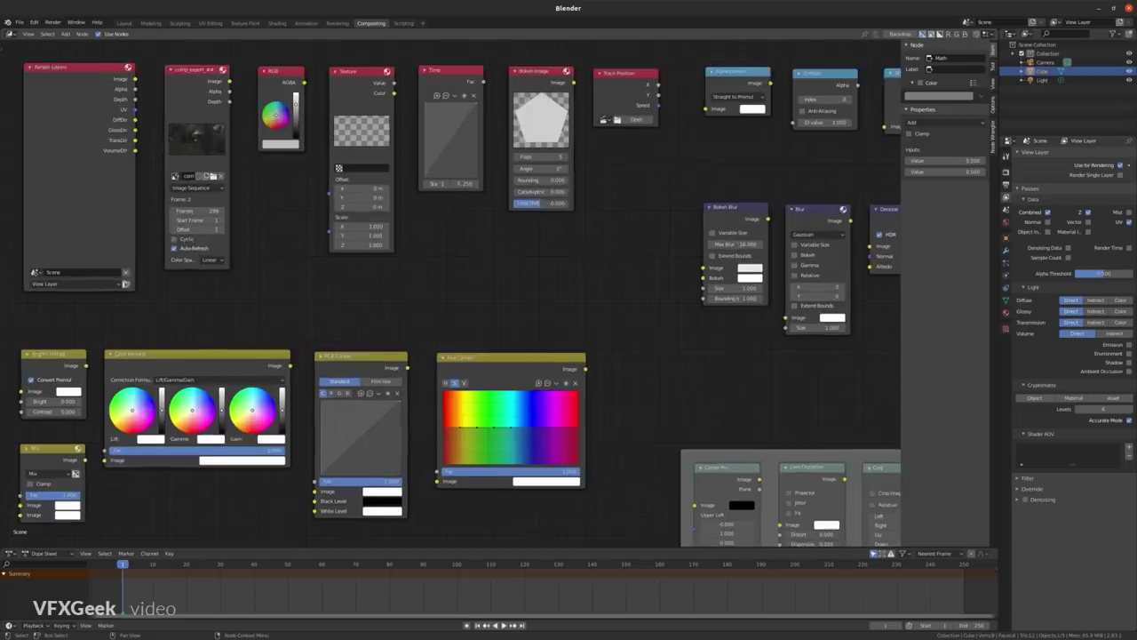
middle_drag(533, 293, 42, 292)
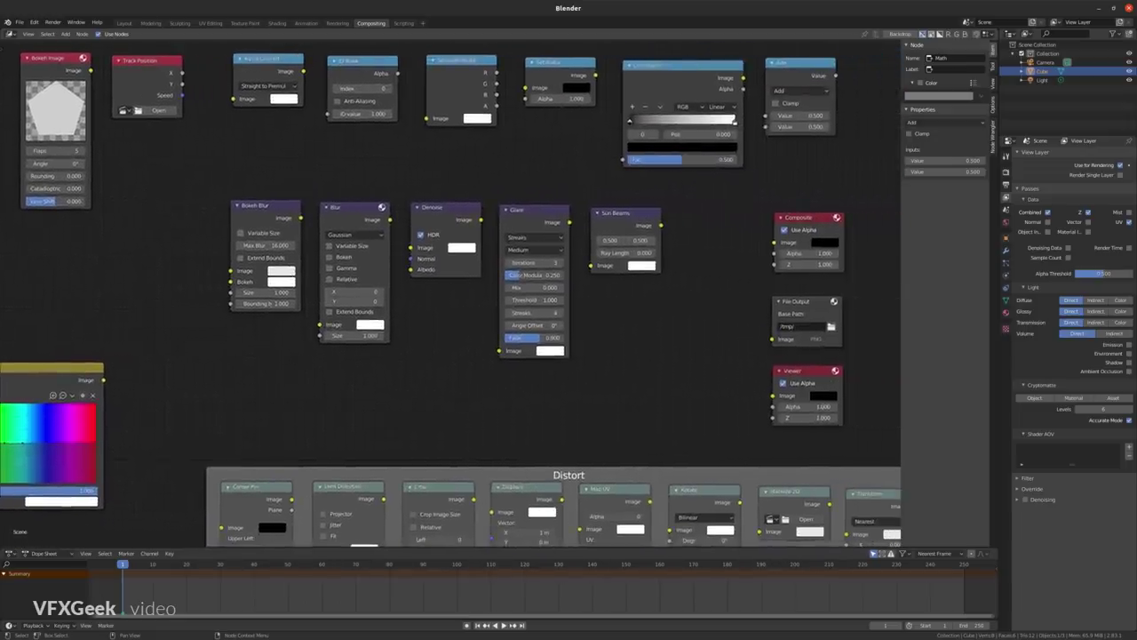
middle_drag(264, 514, 892, 255)
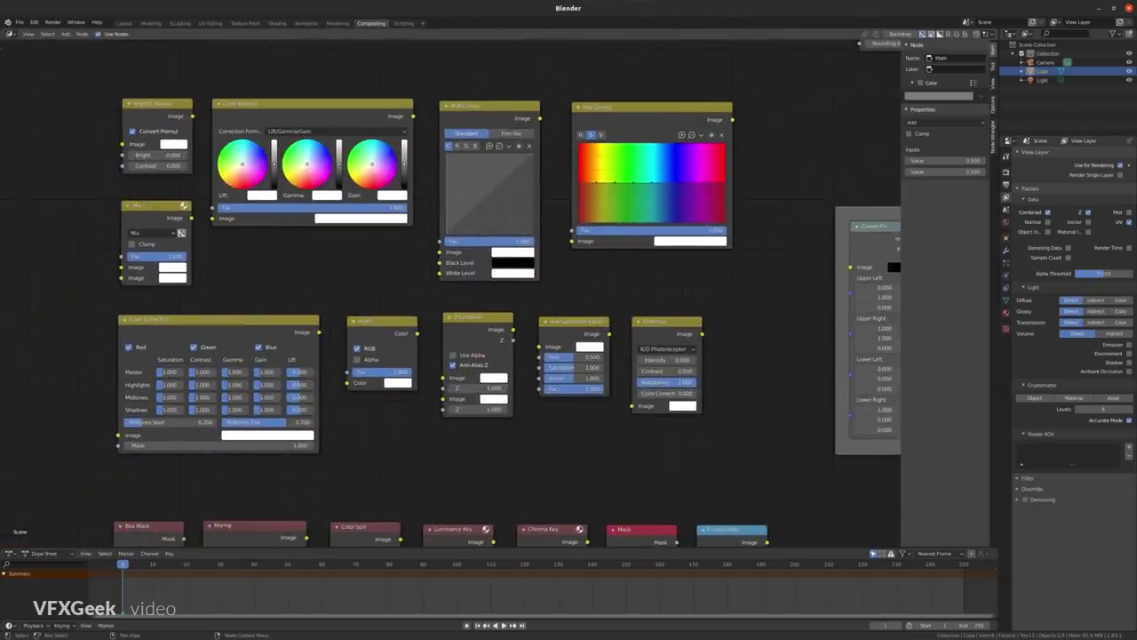
middle_drag(498, 444, 442, 84)
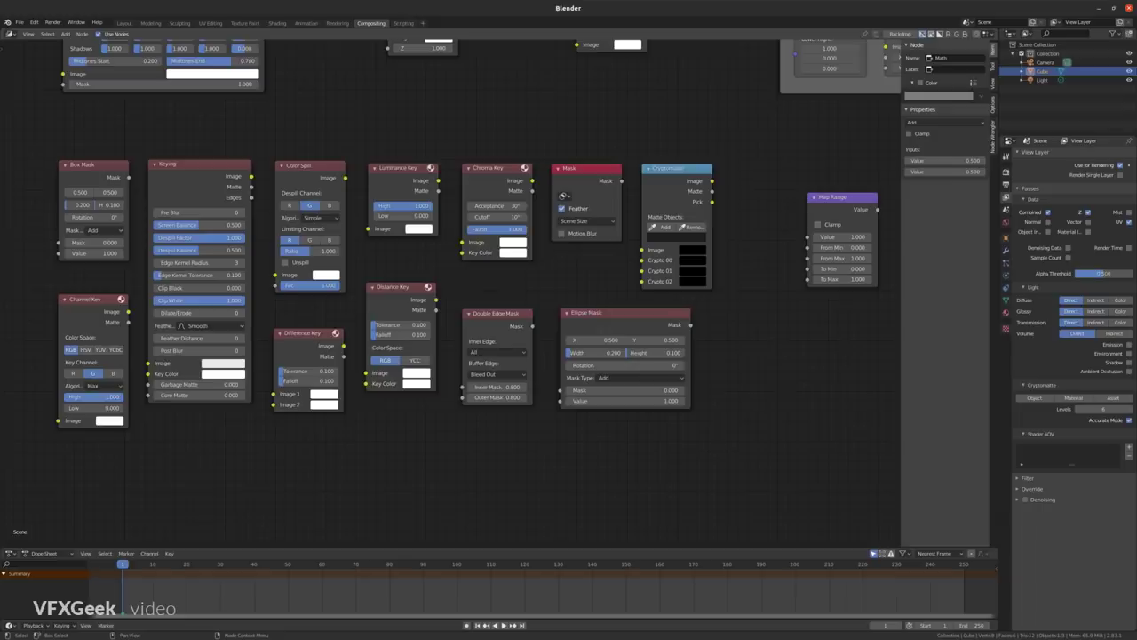
middle_drag(800, 222, 144, 452)
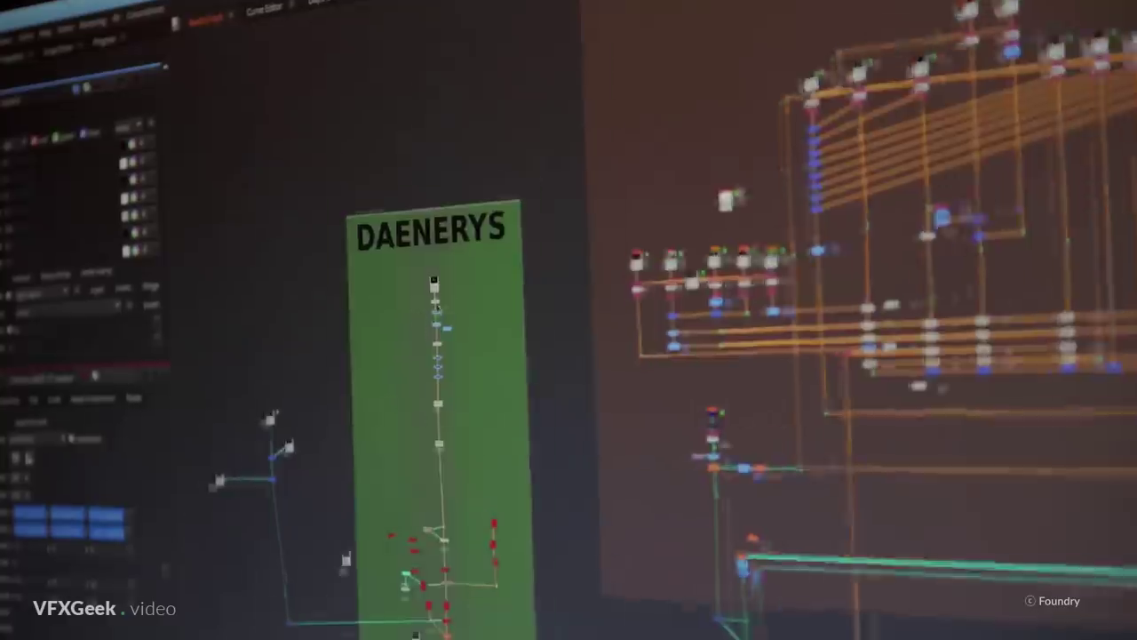
scroll(437, 319, up, 5)
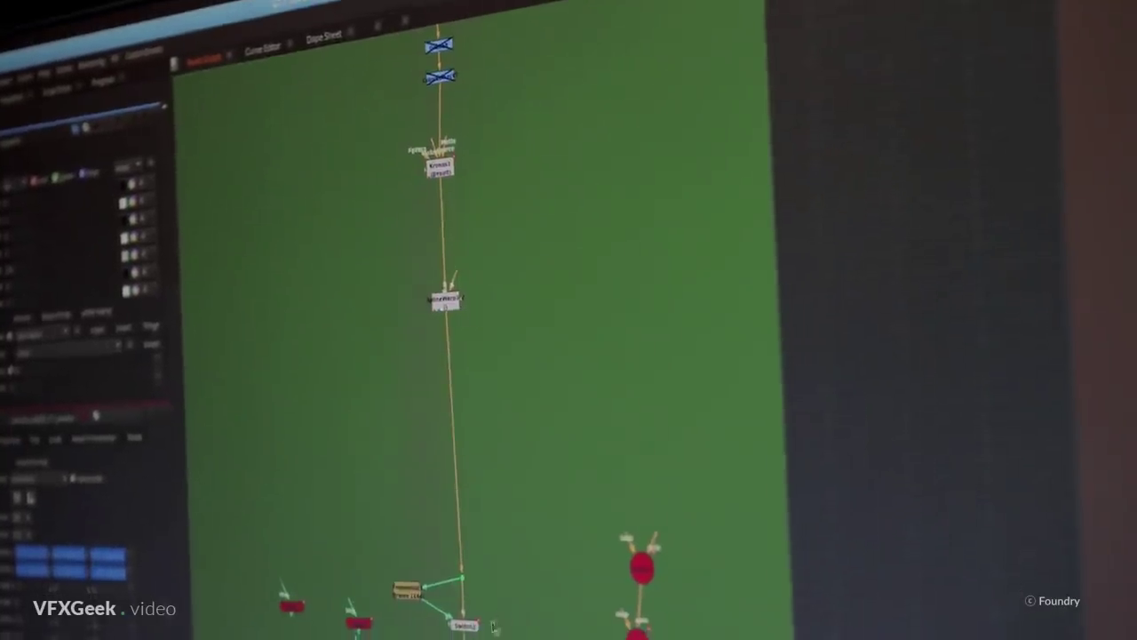
scroll(493, 542, down, 3)
scroll(506, 602, down, 2)
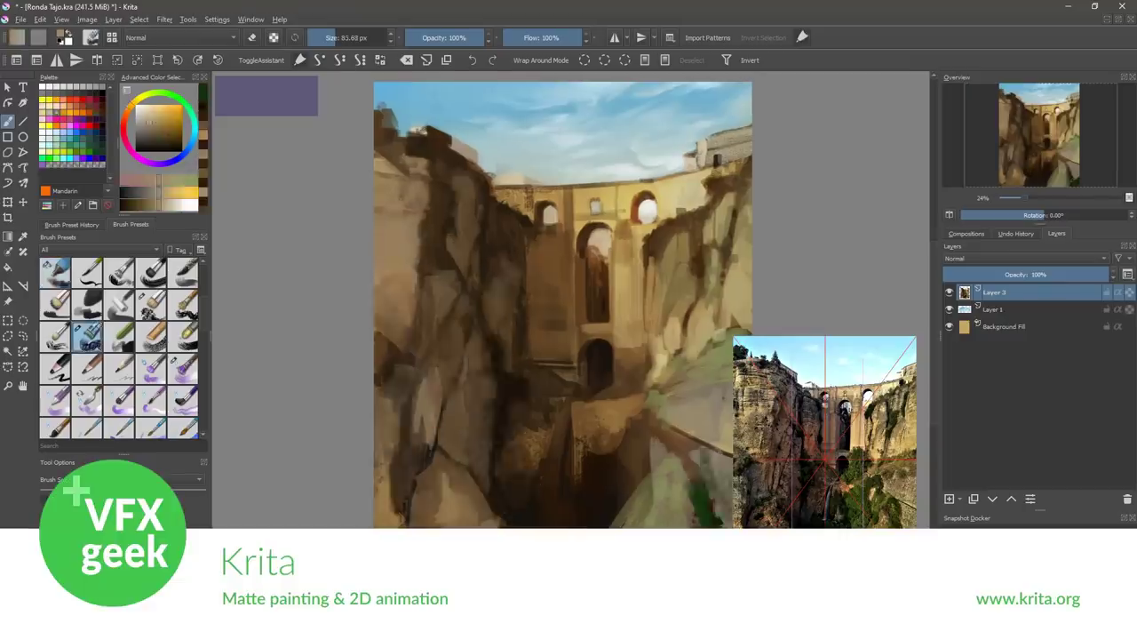
- Pick a brush from the pop-up palette and paint a waterfall down the Ronda gorge
right_click(507, 414)
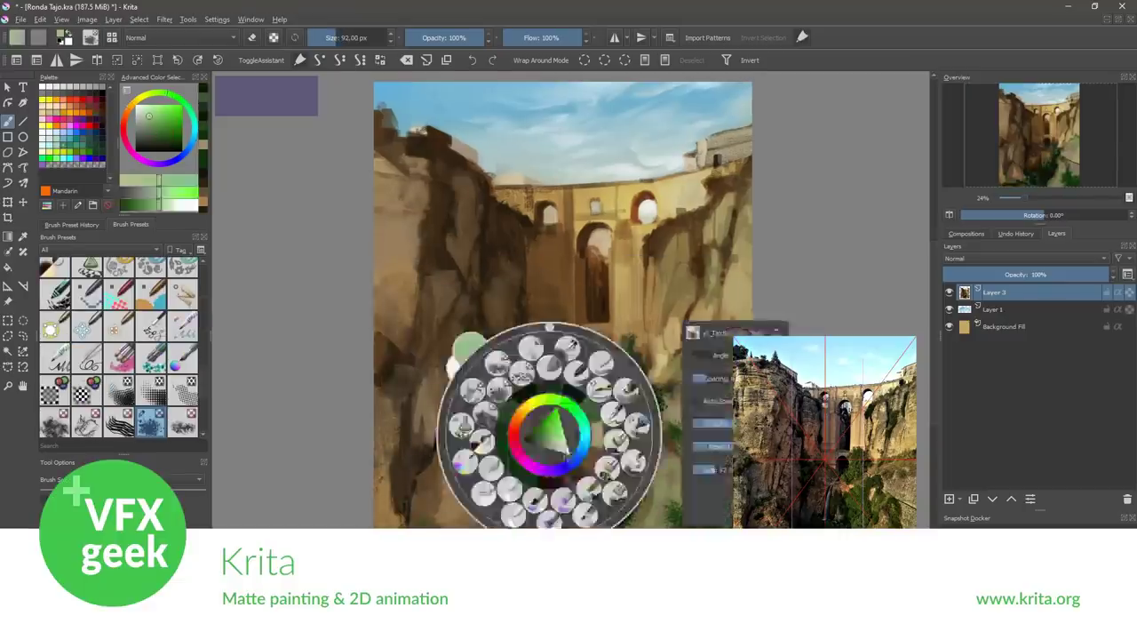
drag(570, 398, 562, 494)
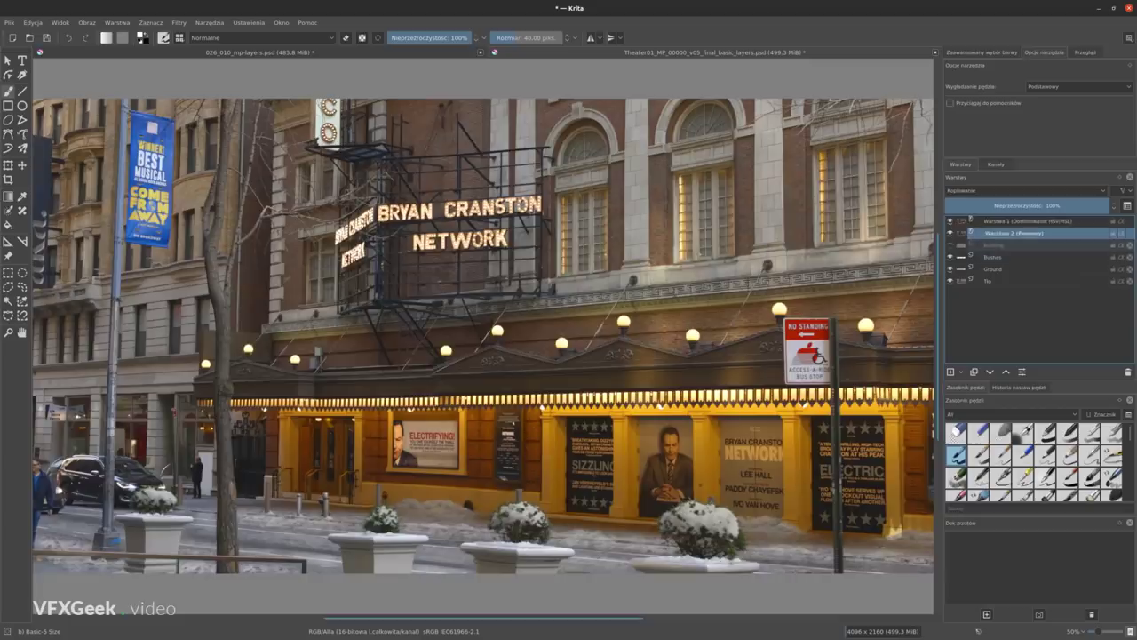
- Switch to the portrait and apply the G'MIC Patterns > Canvas Texture filter
key(ctrl+Tab)
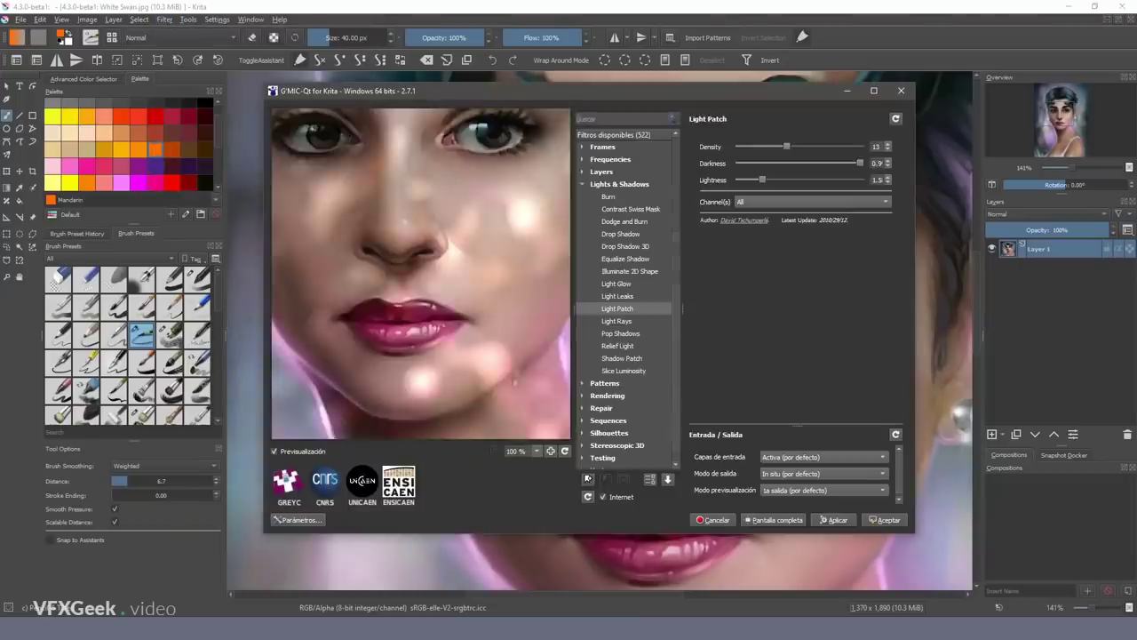
click(604, 334)
click(605, 383)
click(619, 421)
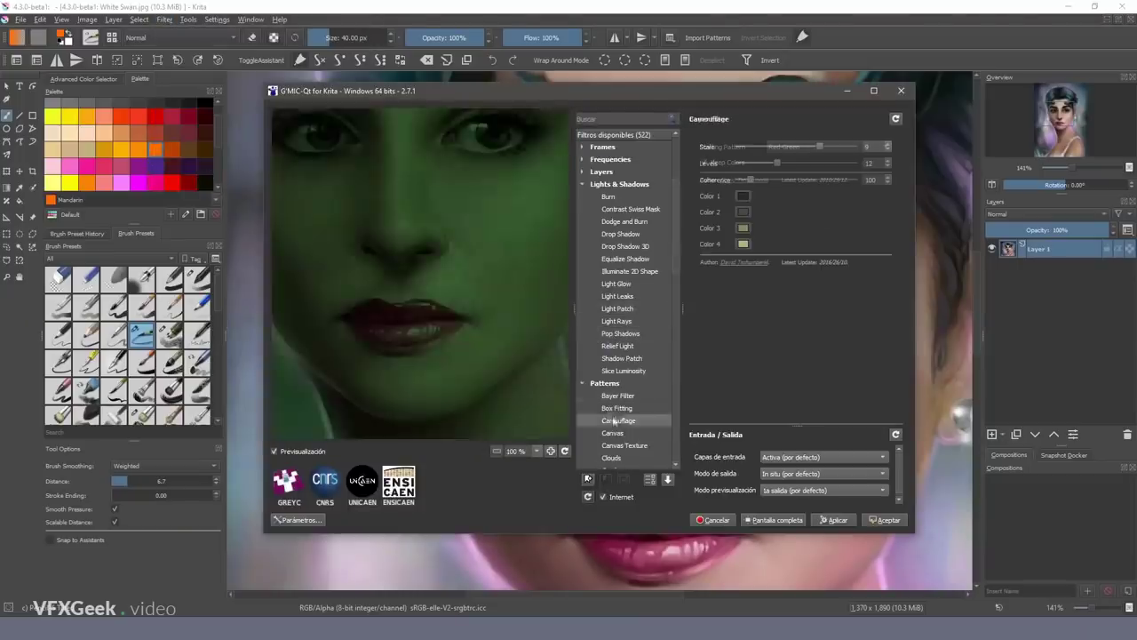
click(622, 445)
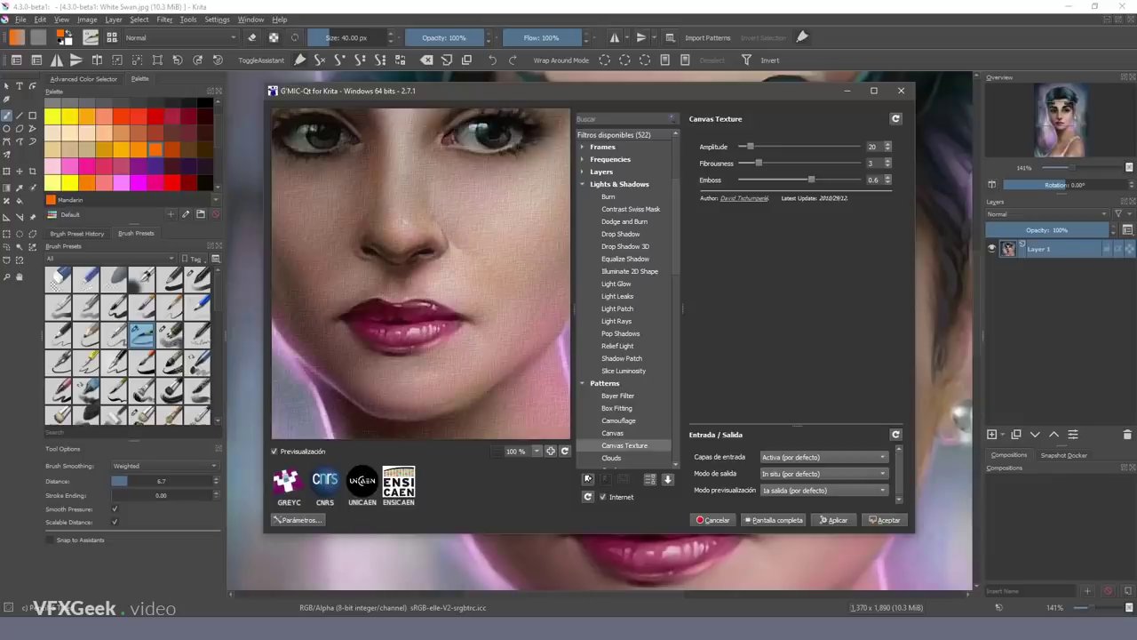
click(887, 520)
- Add the Pigment.O colour docker and float it over the canvas
click(217, 18)
mouse_move(266, 103)
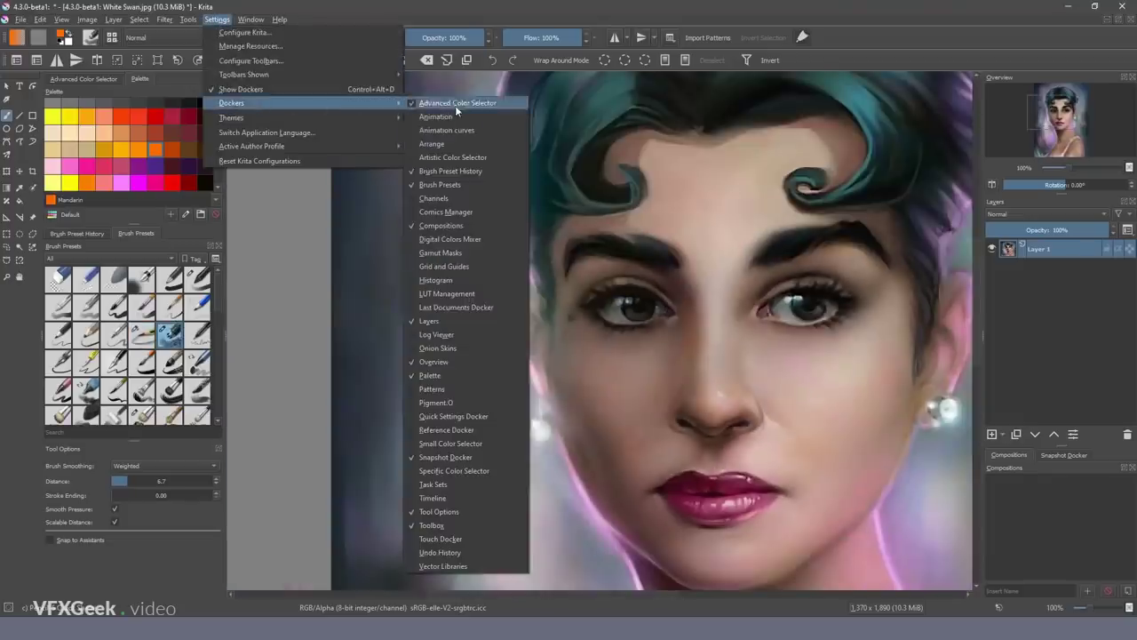
click(459, 402)
drag(1000, 77, 286, 117)
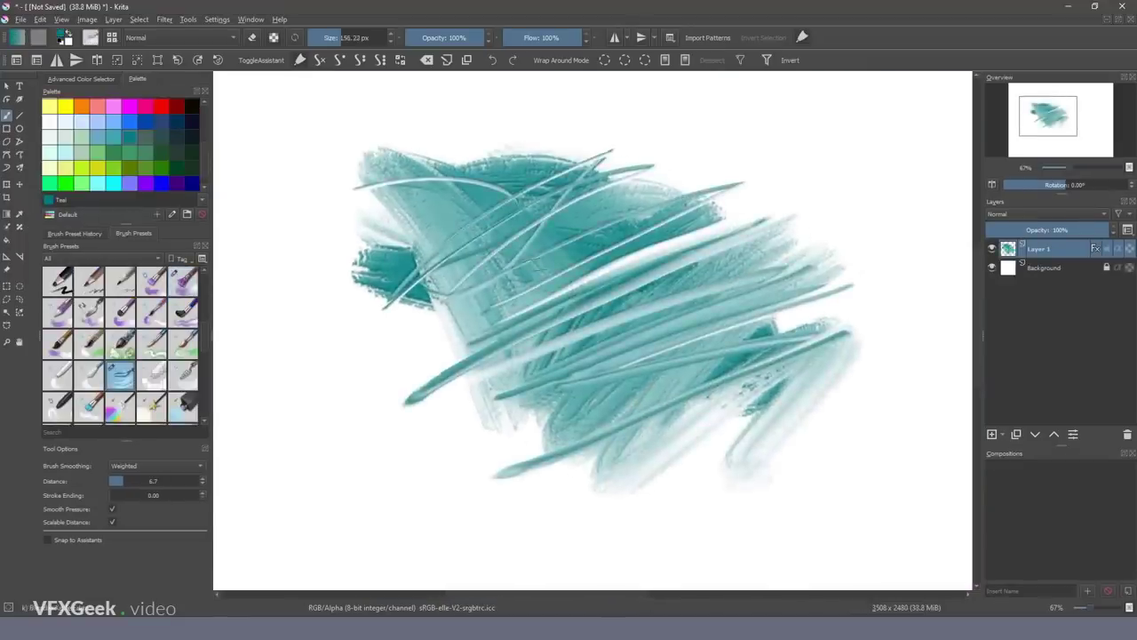
- Call up and dismiss Krita's quick palette, then scrub the bedroom animation from frame 160 to 202
right_click(567, 249)
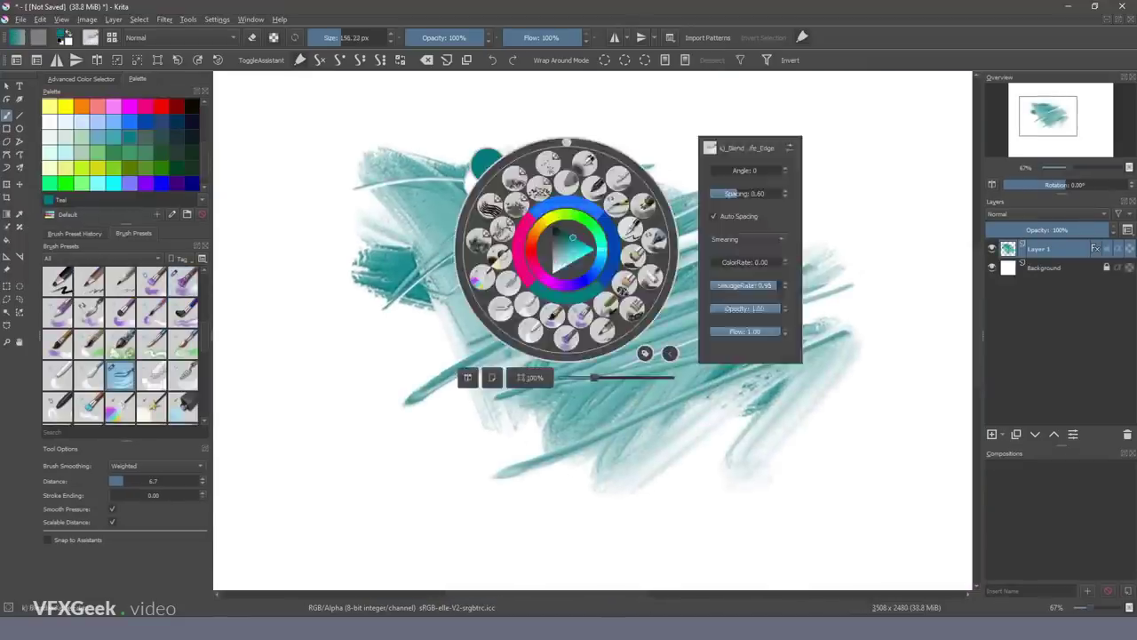
key(Escape)
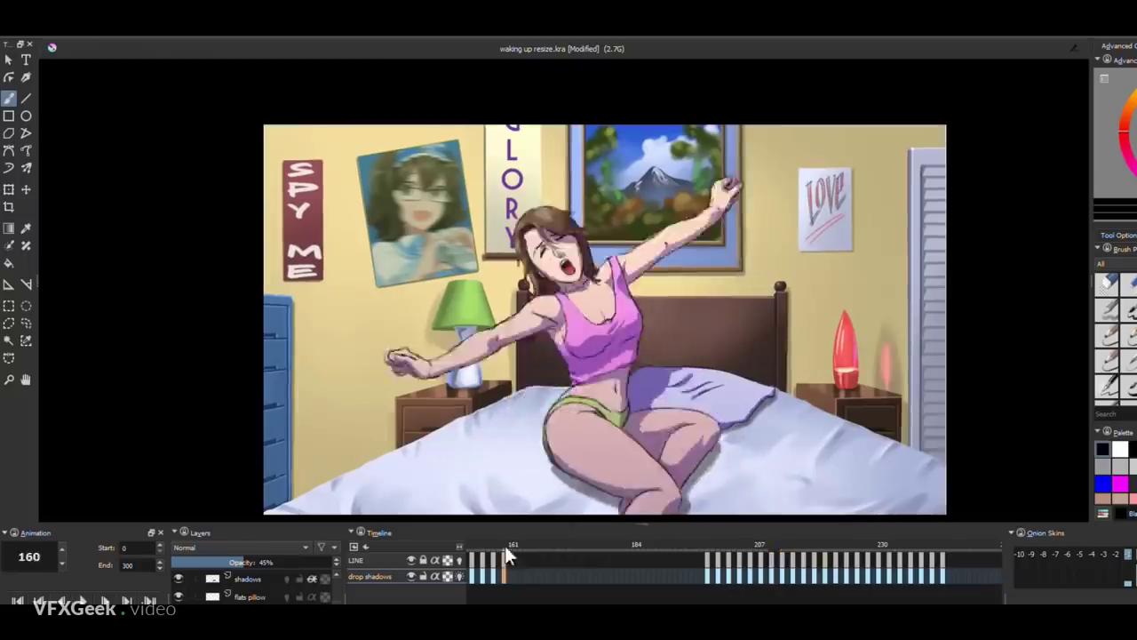
drag(504, 556, 740, 555)
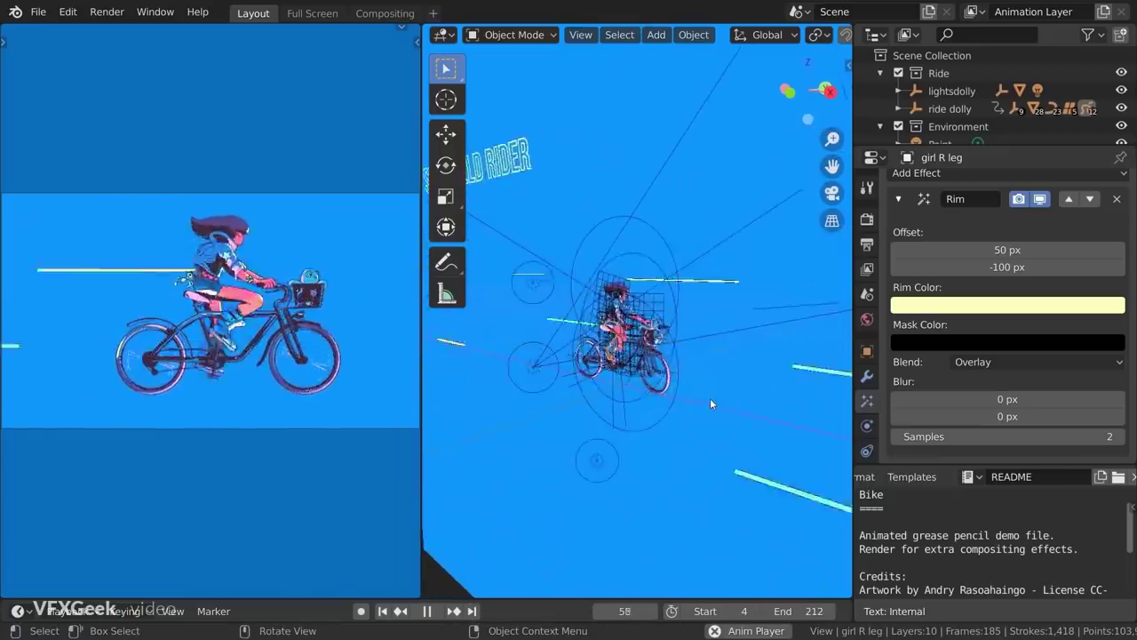
- Aim the spot light at the cyclist, fix its new position, and edit its colour
mouse_move(710, 398)
middle_down()
mouse_move(728, 382)
mouse_move(694, 386)
mouse_move(708, 378)
middle_up()
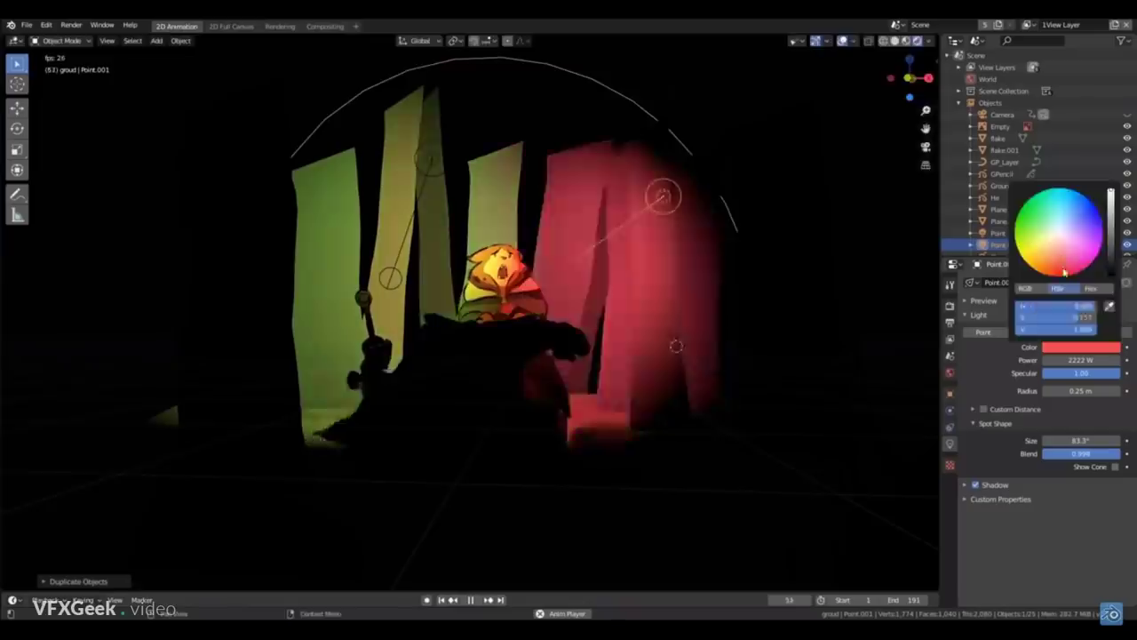
click(646, 351)
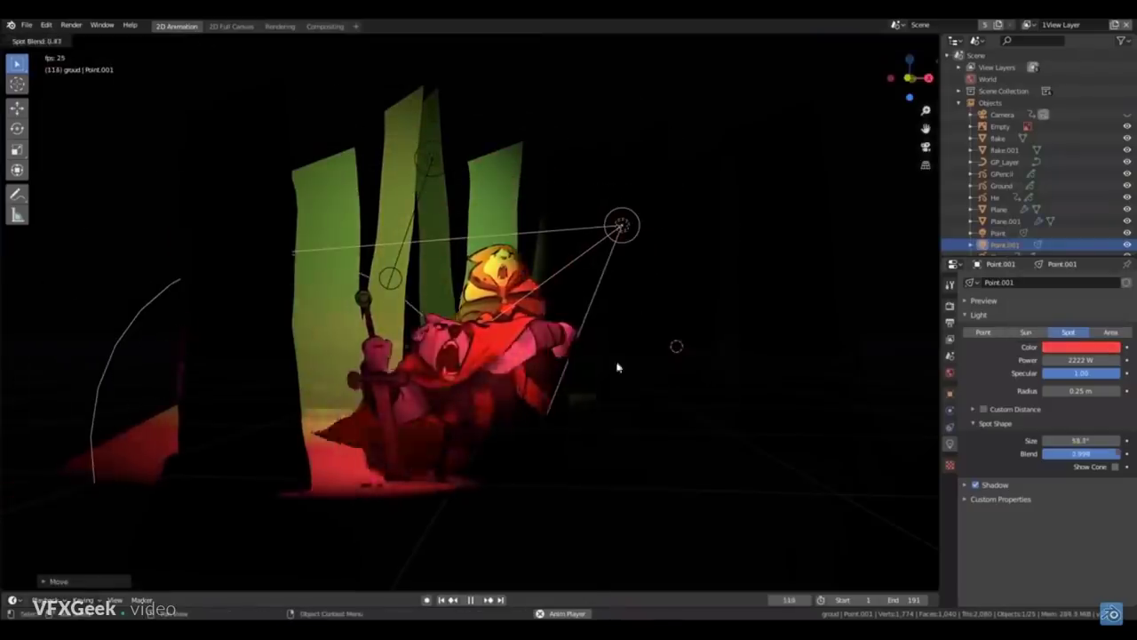
click(786, 304)
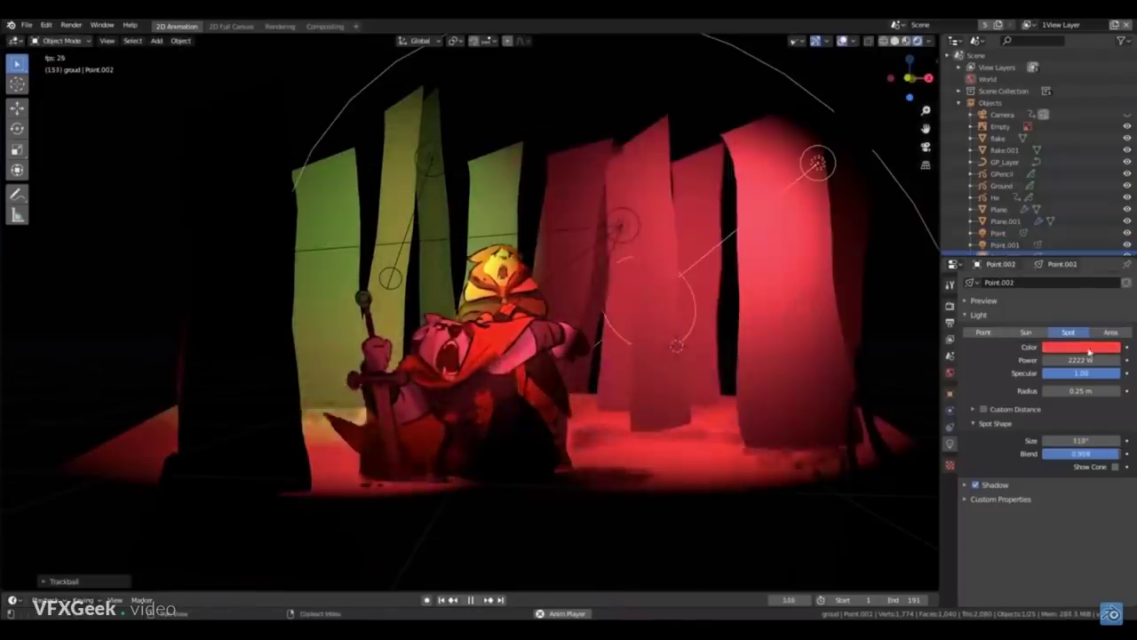
click(1081, 347)
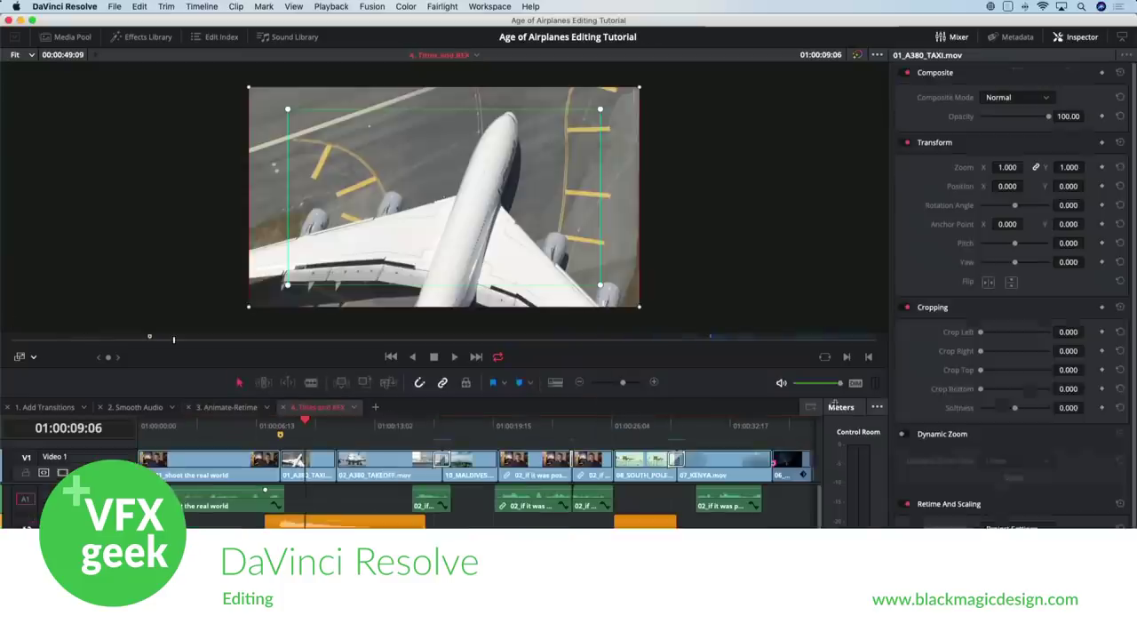
- Apply OpenFX Gaussian Blur to the night city clip at 01:00:38:16 with strength 0.661
click(846, 428)
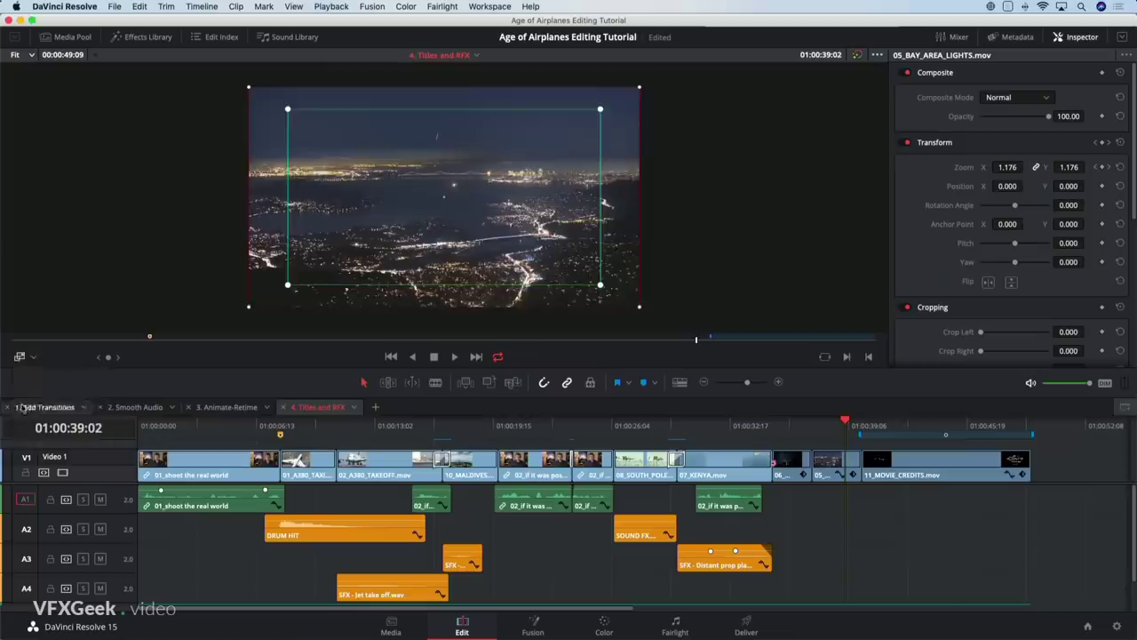
click(839, 425)
click(142, 37)
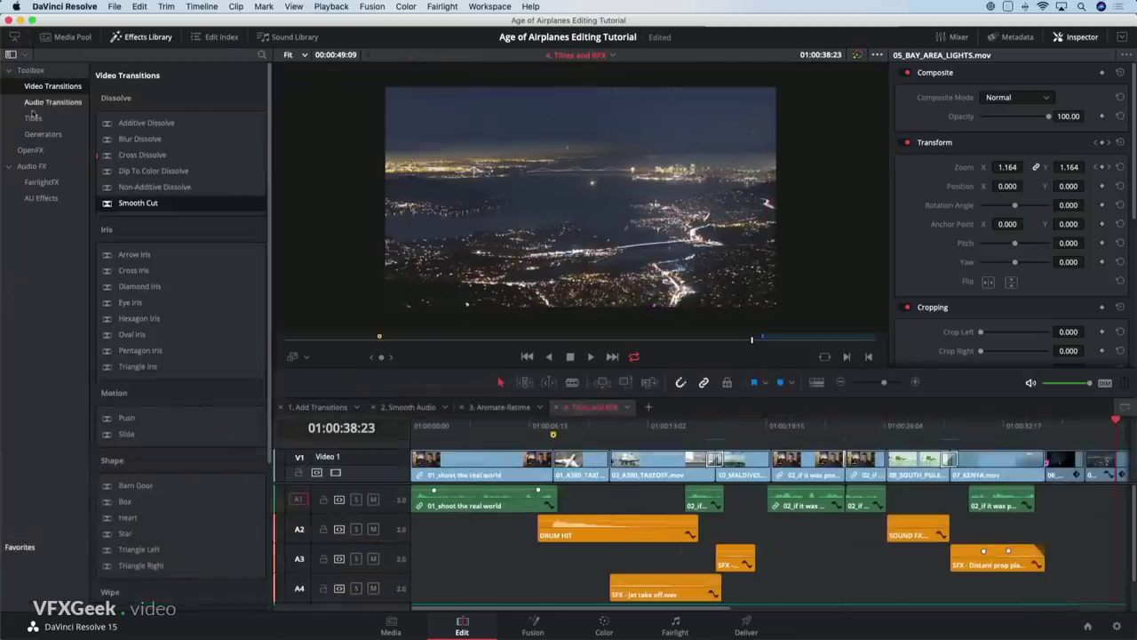
click(32, 167)
click(30, 151)
drag(142, 152, 730, 469)
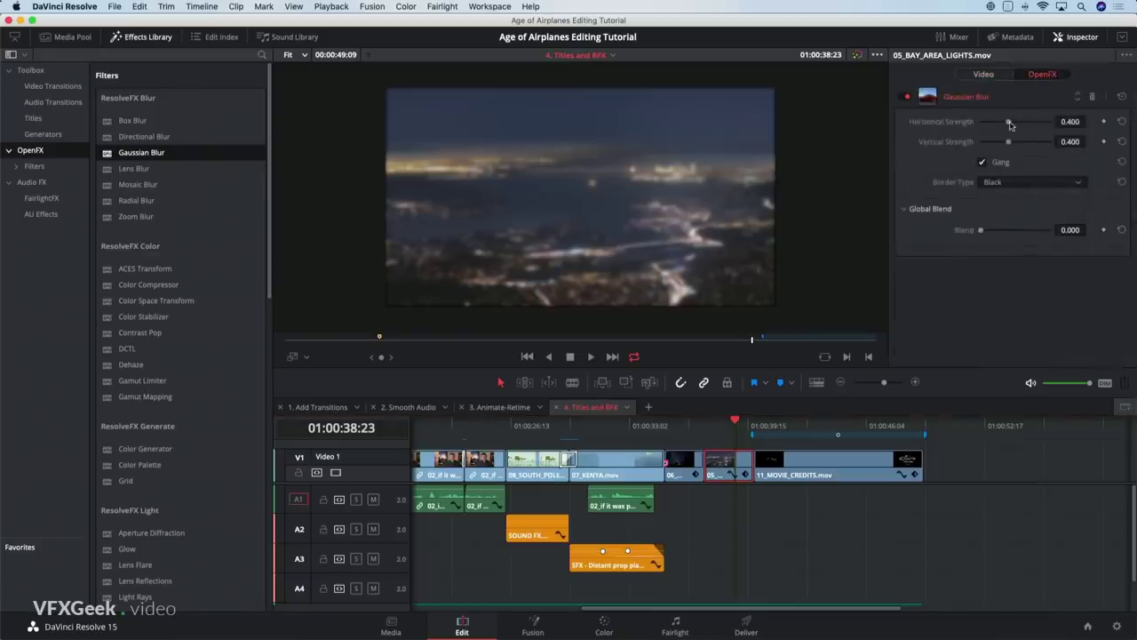
drag(994, 124, 1028, 192)
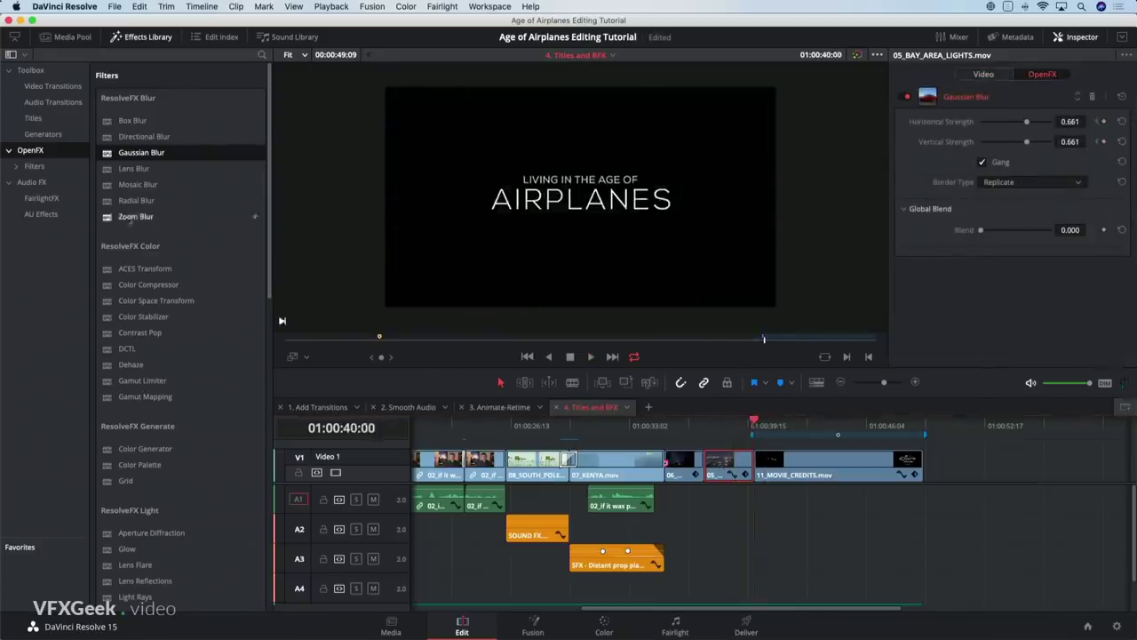
- Add a Text name title over the interview and colour it yellow
scroll(263, 176, down, 2)
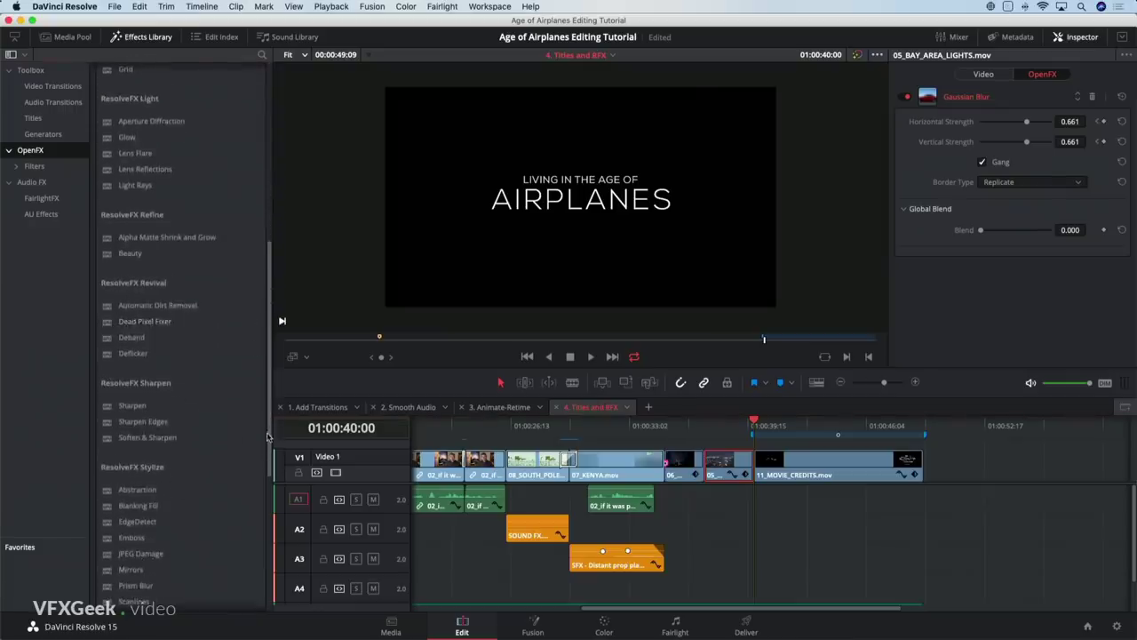
text(Terwilliger)
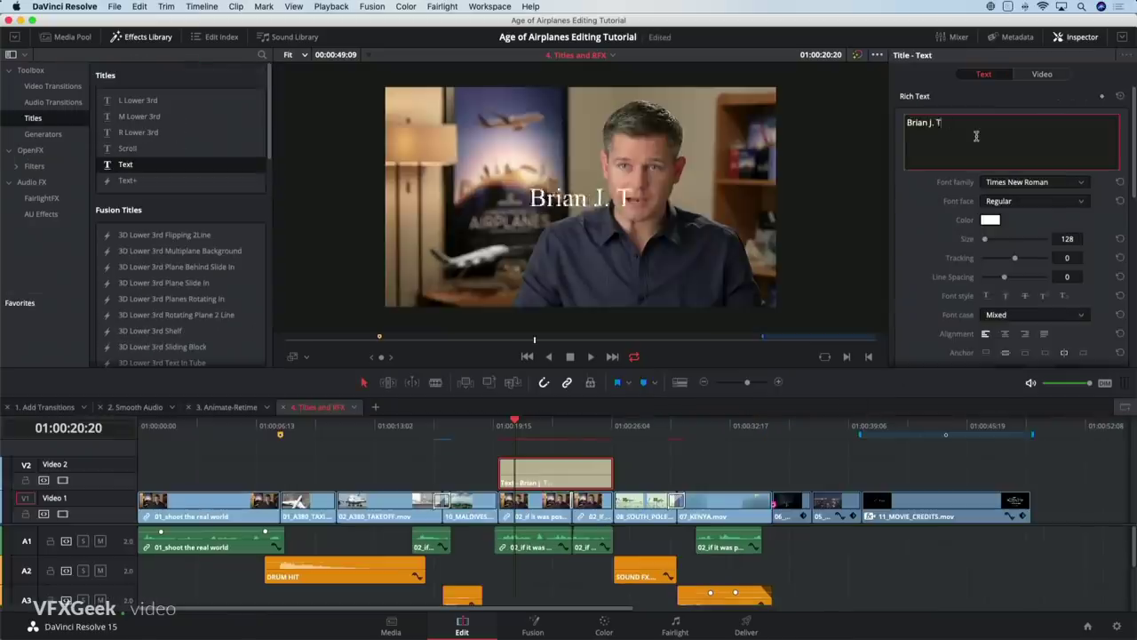
click(990, 220)
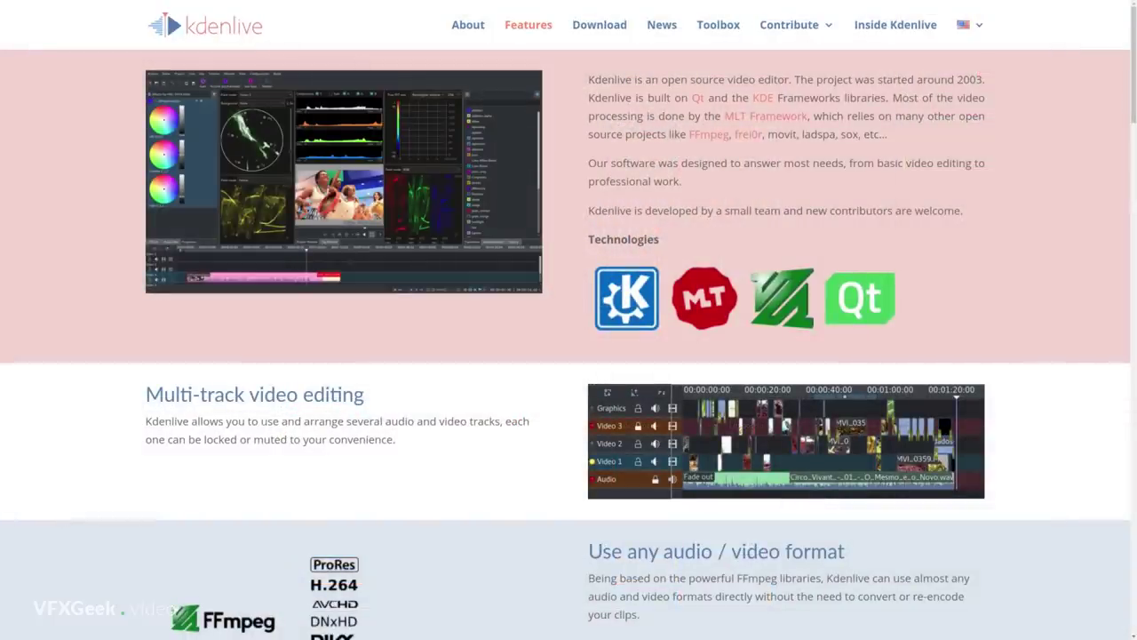
- Scroll the kdenlive.org Features page down past multi-track editing to Proxy editing and Automatic backup
scroll(568, 345, down, 3)
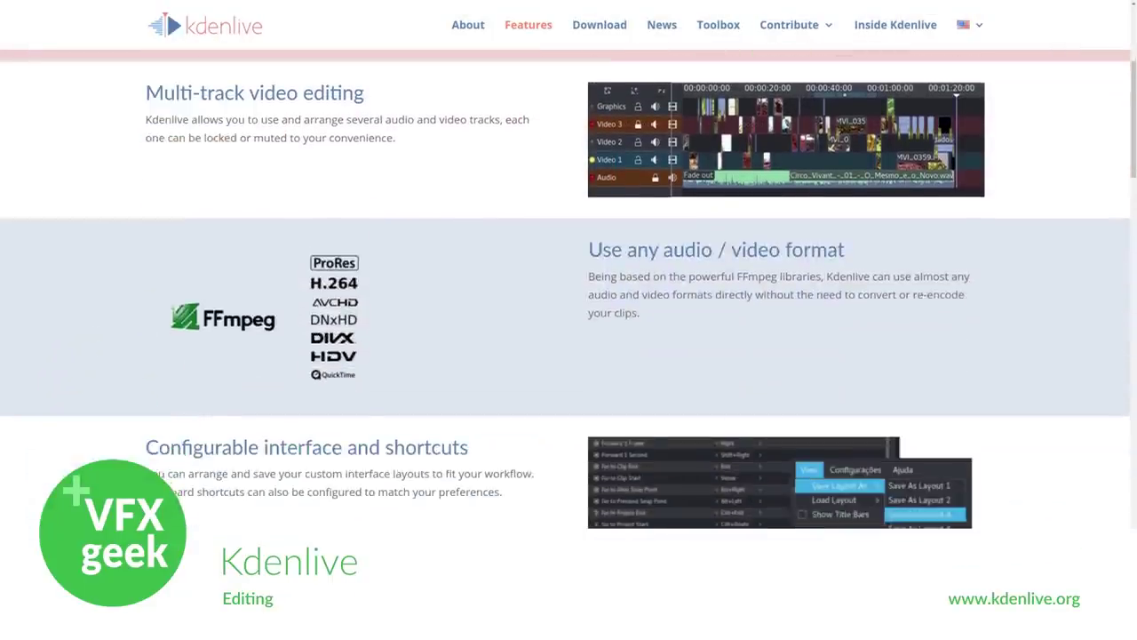
scroll(569, 345, down, 4)
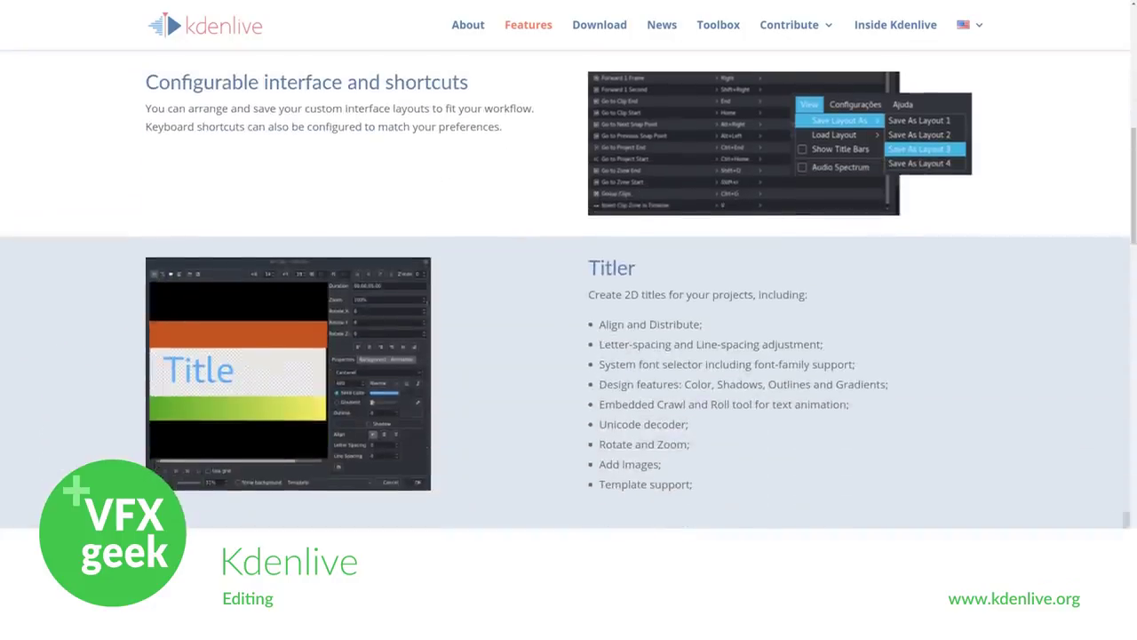
scroll(569, 345, down, 5)
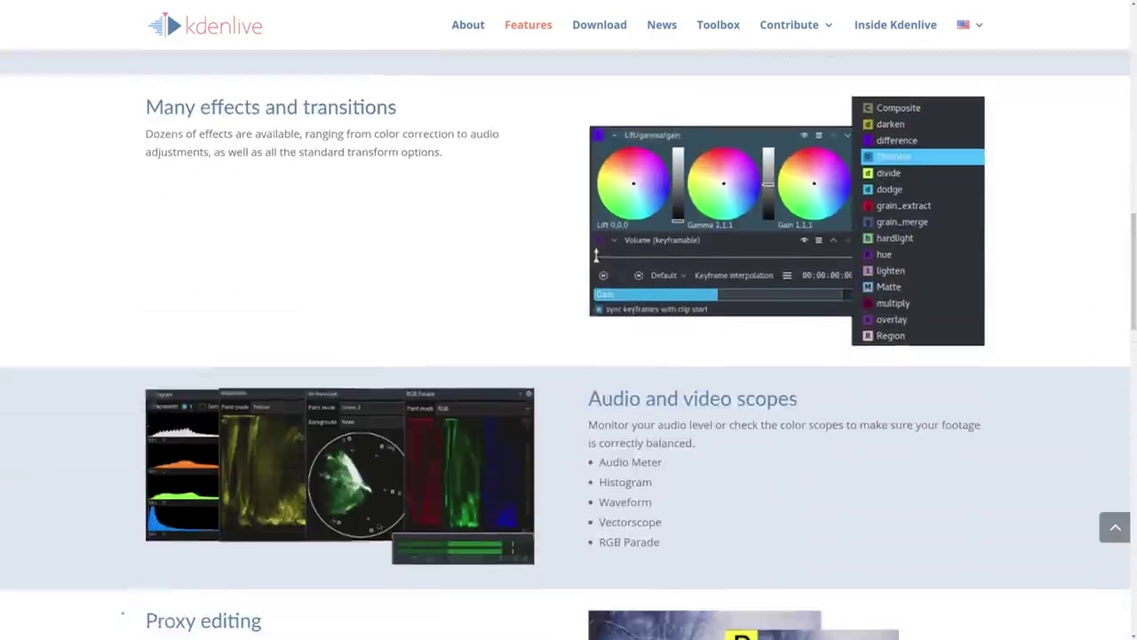
scroll(568, 344, down, 1)
scroll(568, 344, down, 6)
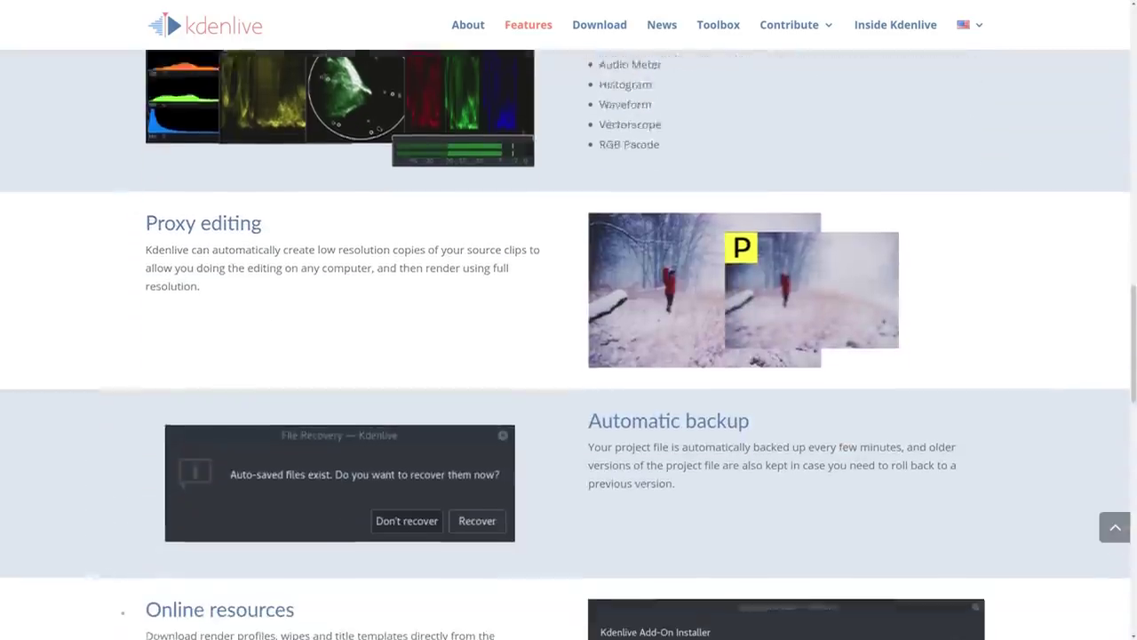
scroll(568, 345, down, 5)
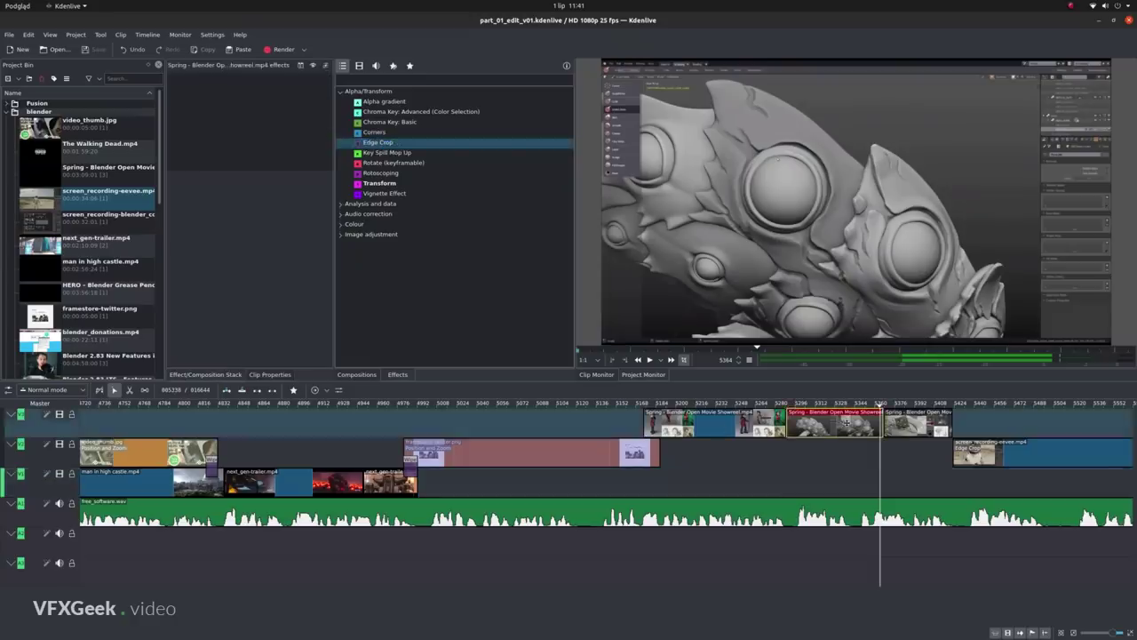
- Scroll the Effects list and expand the Colour category to view its effects
ctrl+scroll(854, 479, down, 3)
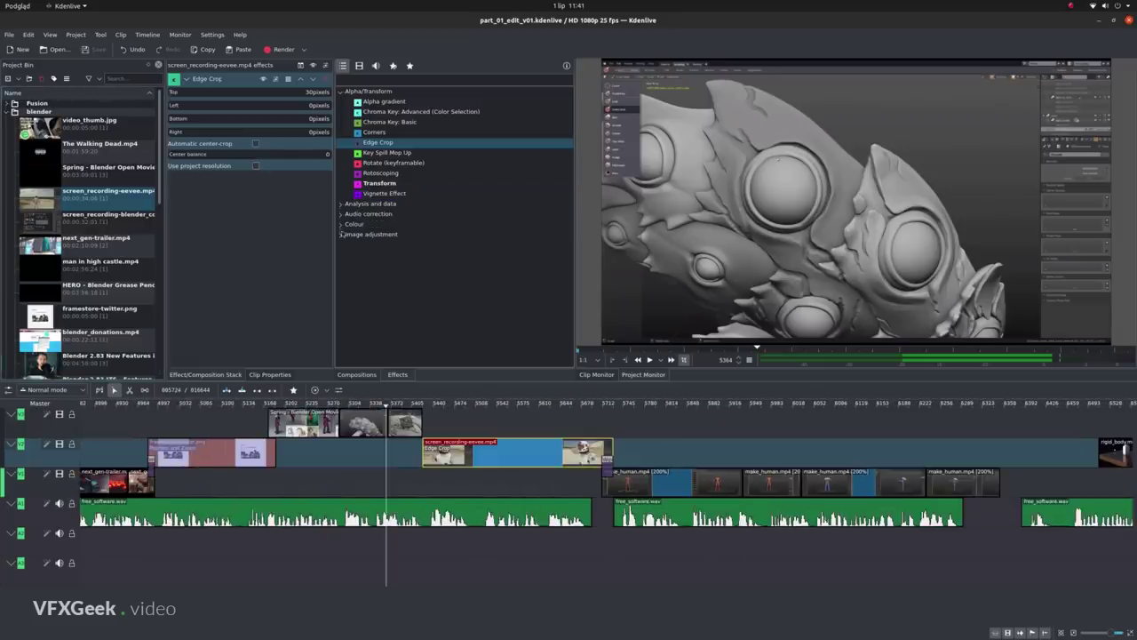
click(340, 226)
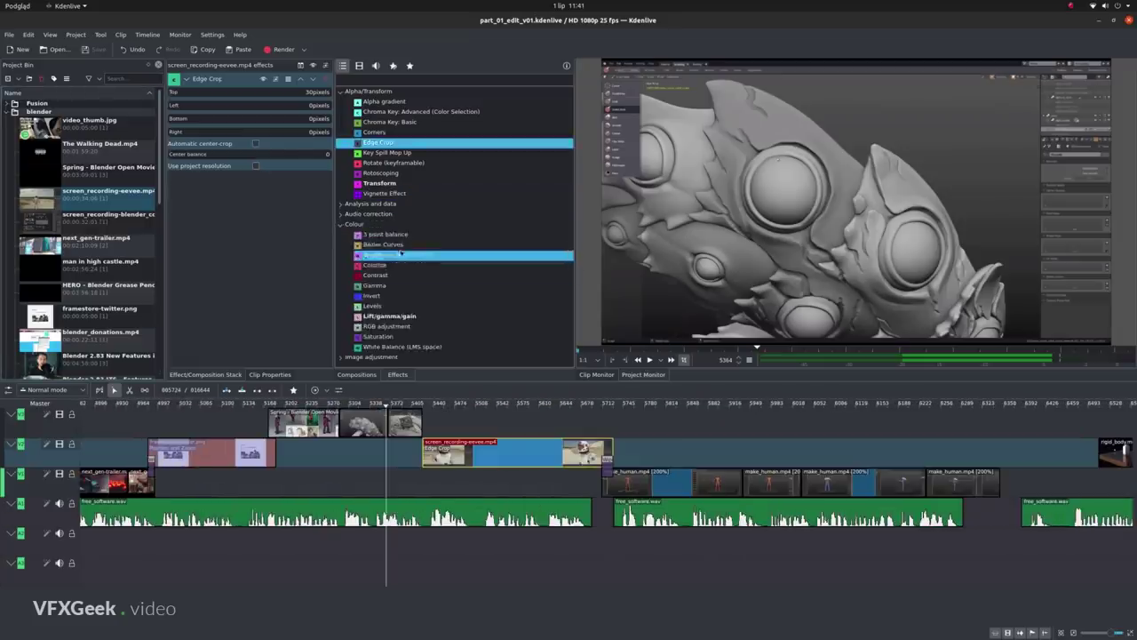